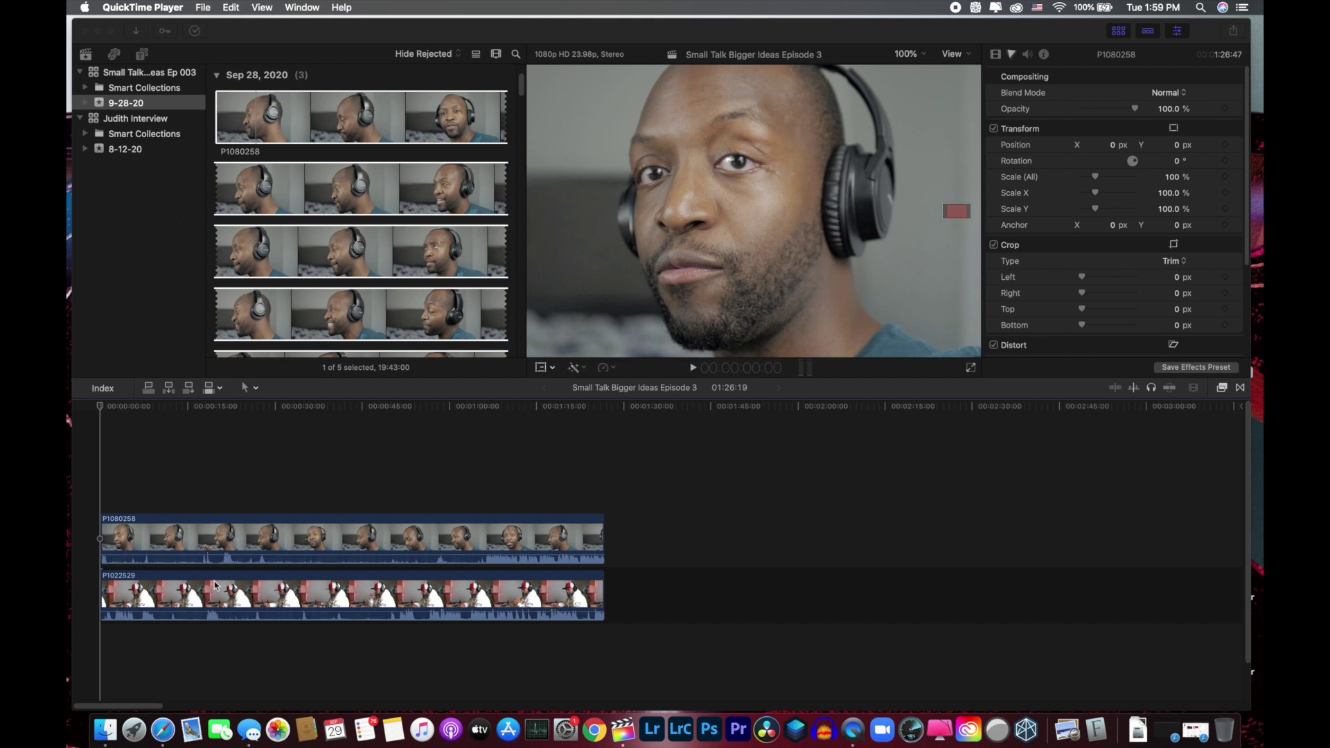
# - Return to the Titles and Generators library
pyautogui.click(141, 55)
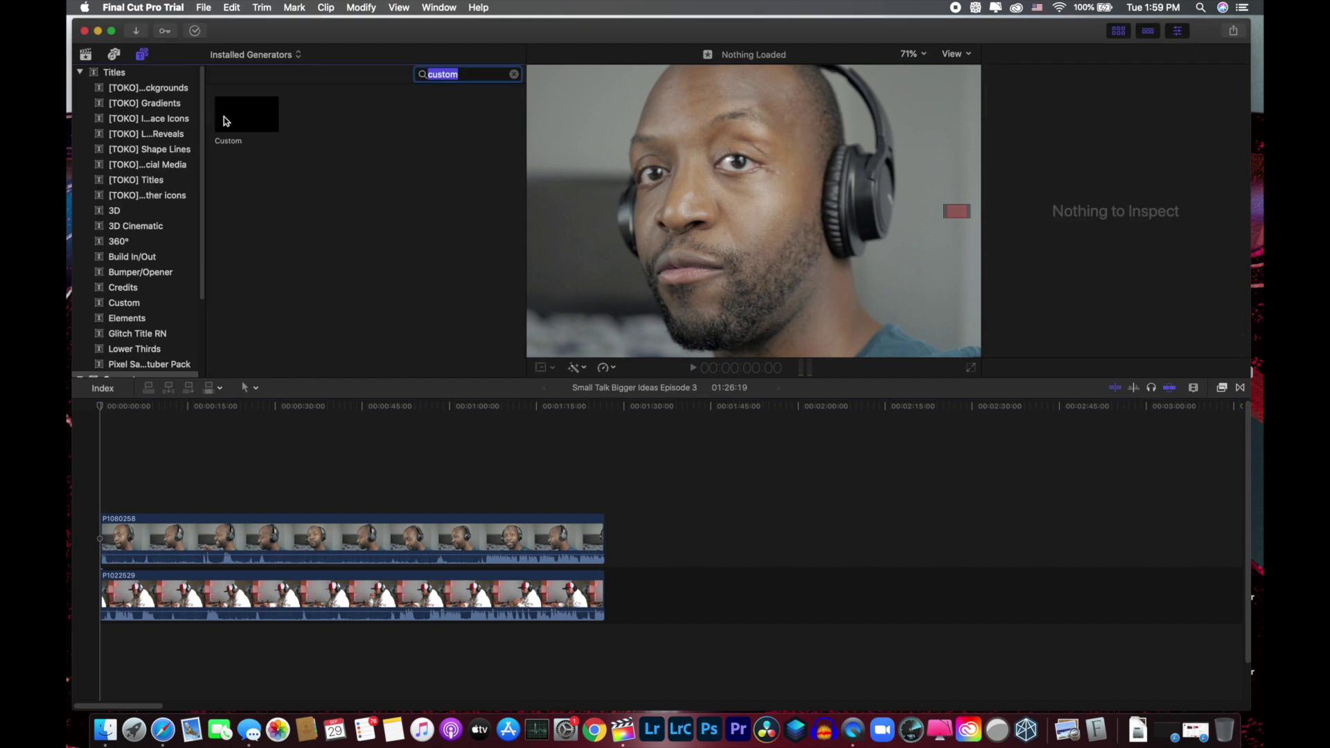
# - Show the Generators category and pick the Custom generator from a 'custom' search
pyautogui.scroll(-3, 128, 208)
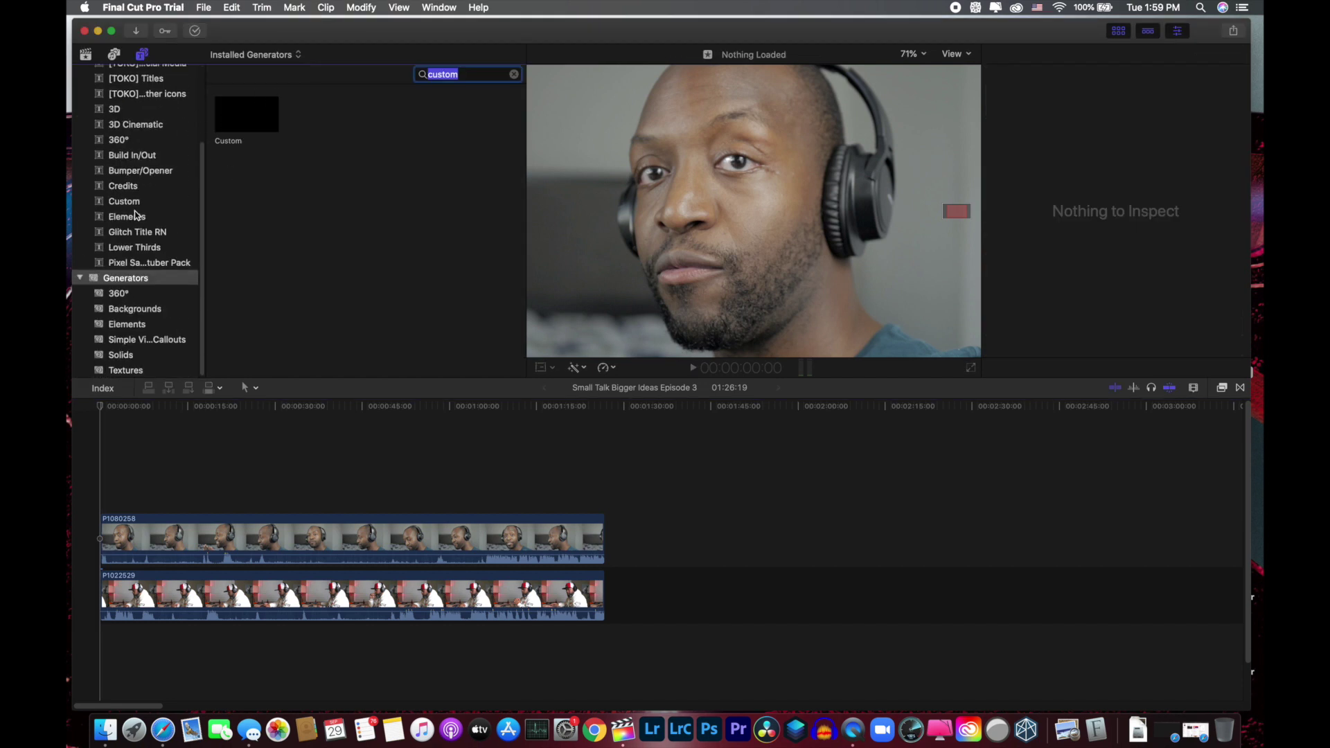
pyautogui.click(161, 280)
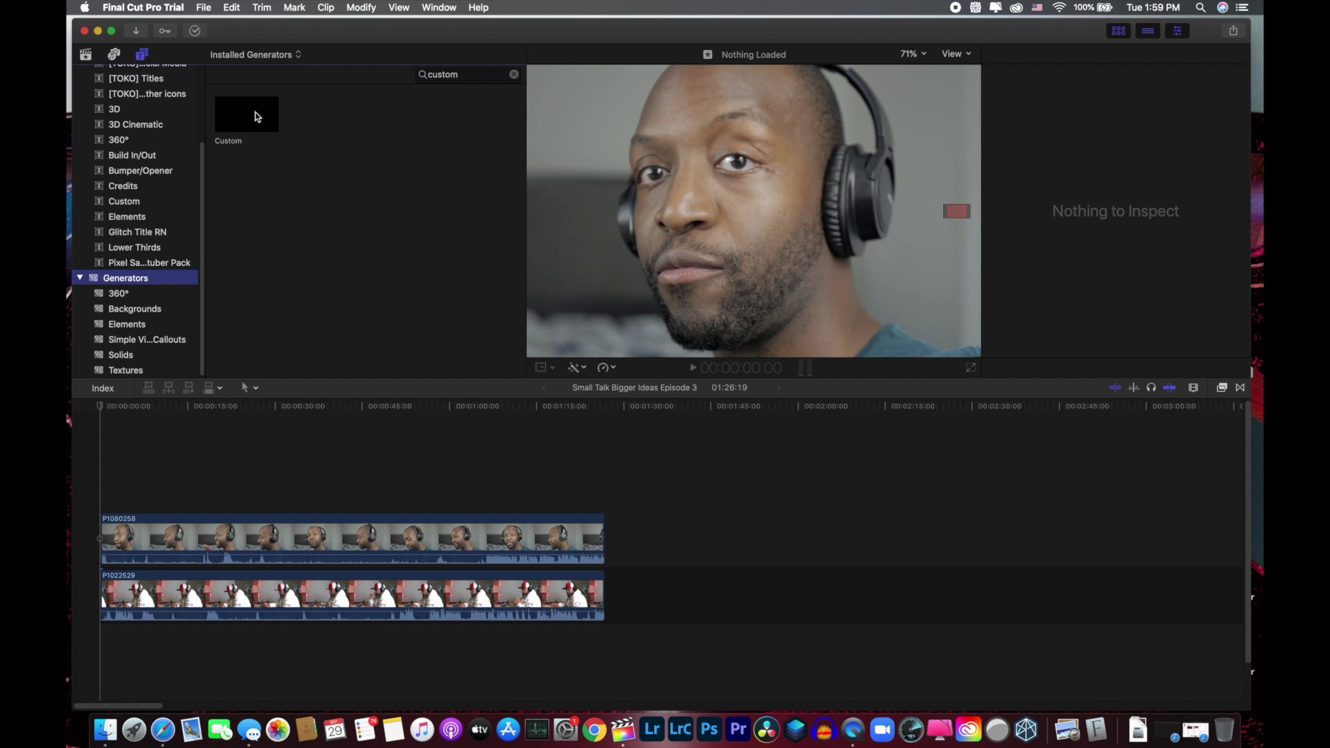
pyautogui.click(461, 75)
pyautogui.press('super+a')
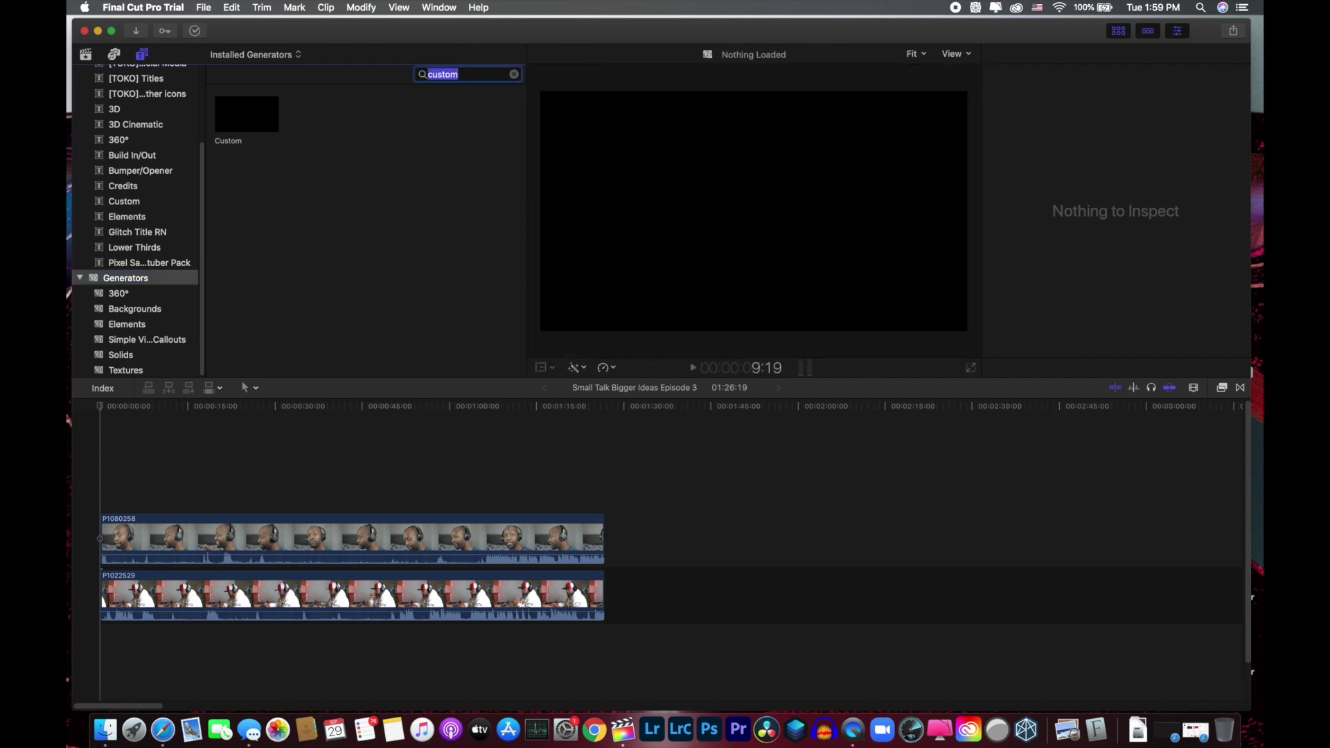
pyautogui.click(260, 125)
# - Drop the Custom generator into the timeline just above the lower interview clip P1022529
pyautogui.moveTo(260, 124); pyautogui.dragTo(600, 541)
pyautogui.click(158, 545)
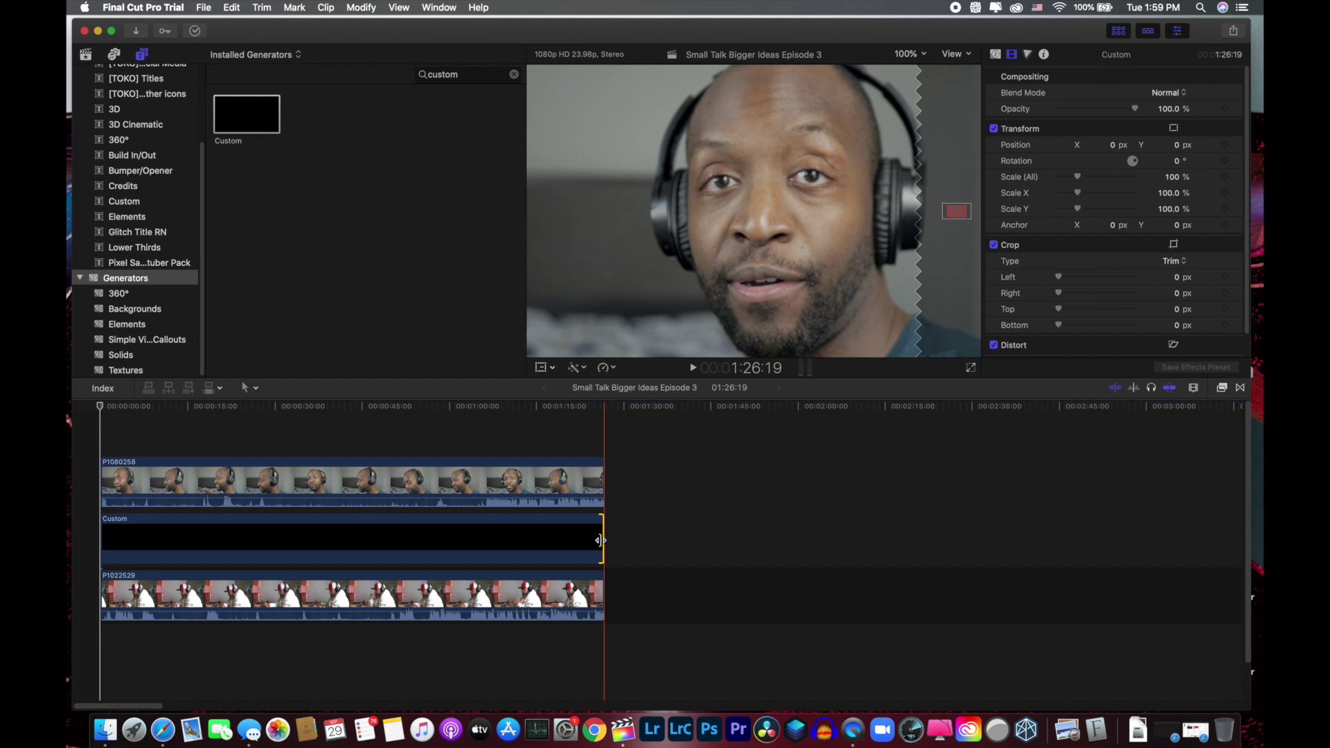
pyautogui.click(445, 483)
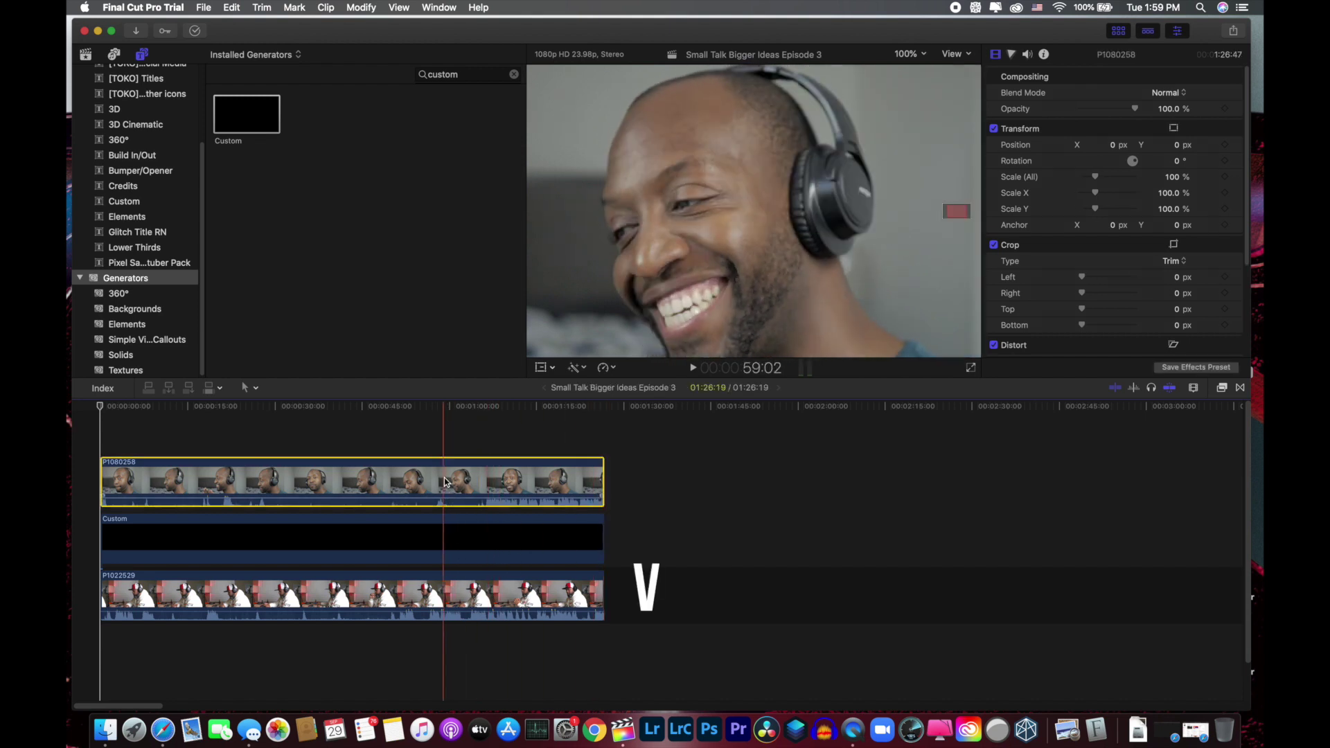
# - Disable P1080258, crop the Custom generator 950 px from the left, then select P1022529
pyautogui.press('v')
pyautogui.press('space')
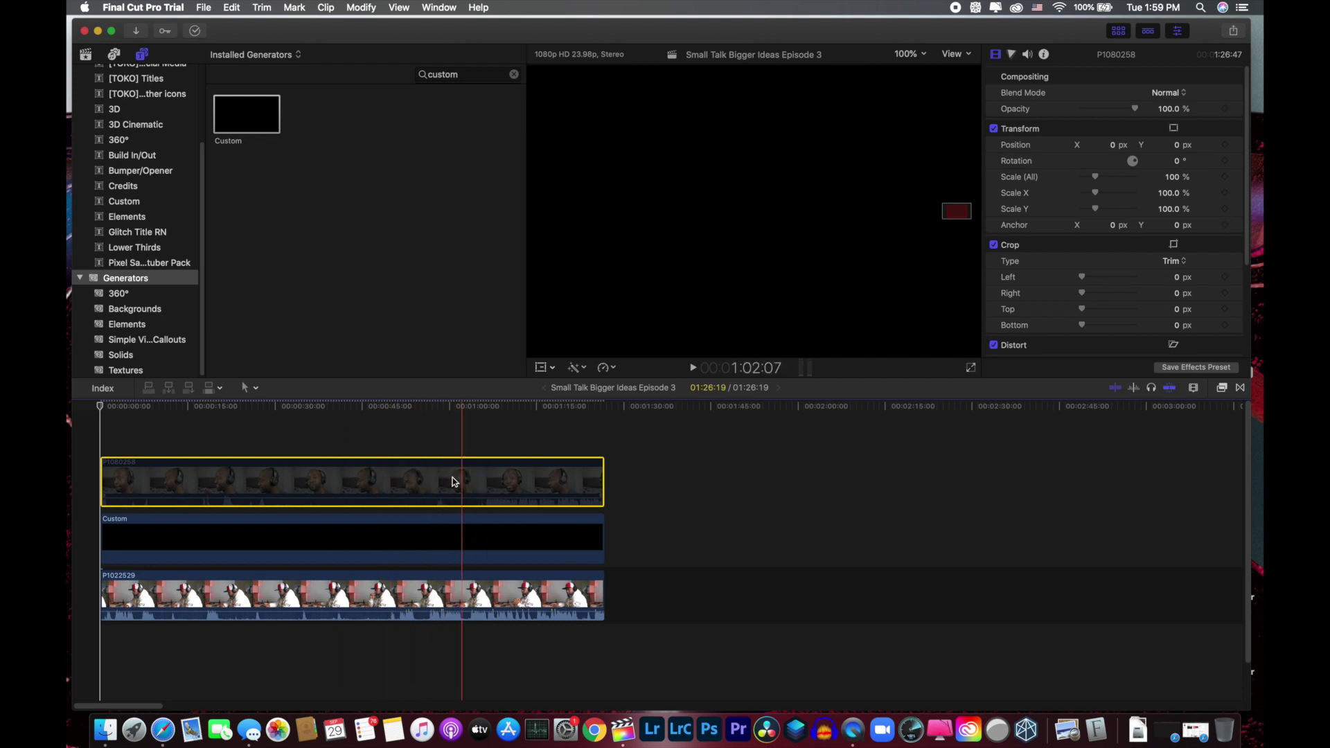
pyautogui.click(397, 546)
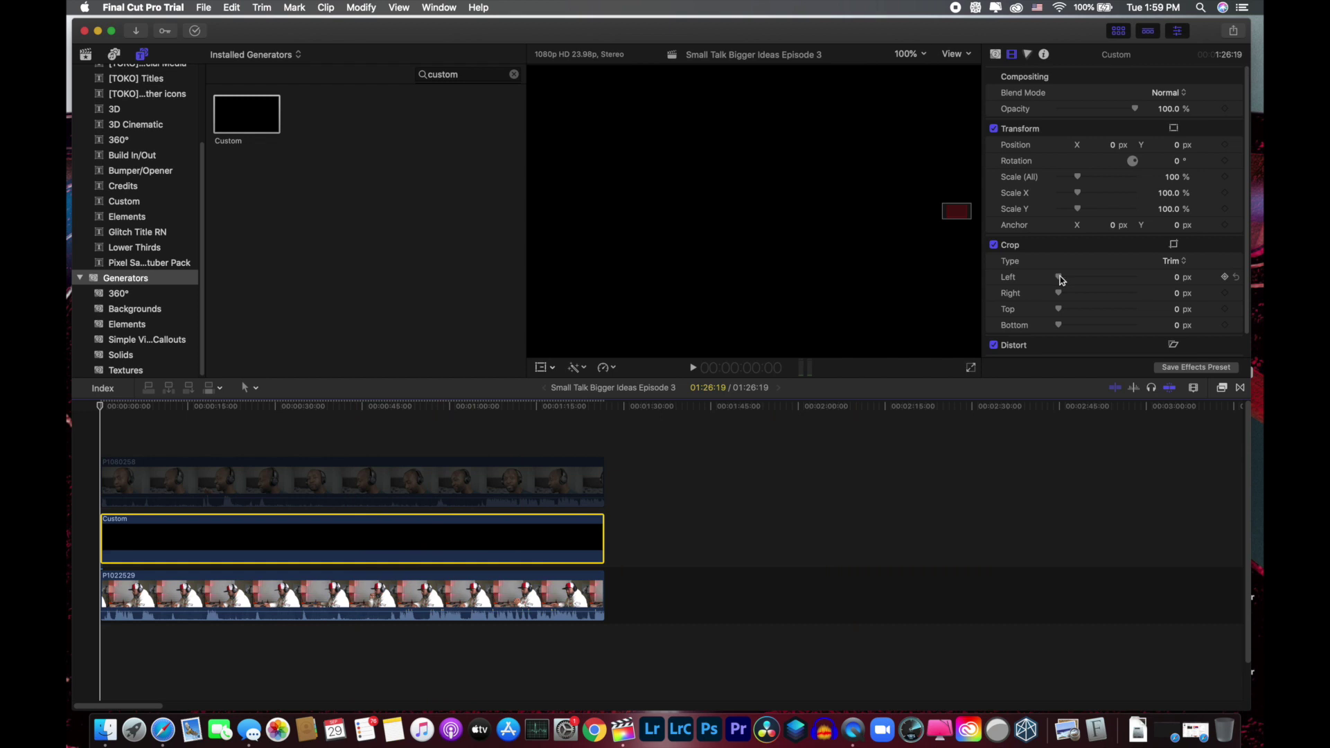
pyautogui.moveTo(1062, 279); pyautogui.dragTo(1131, 278)
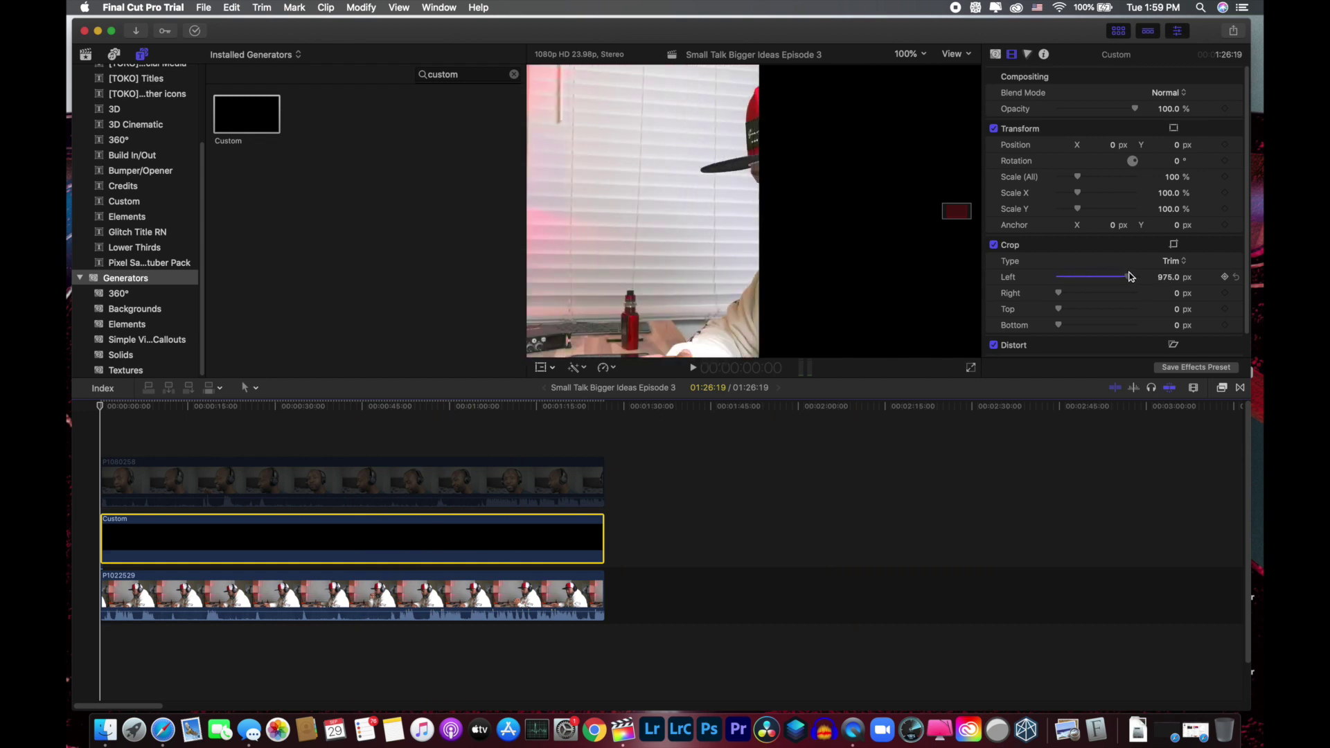
pyautogui.click(1165, 277)
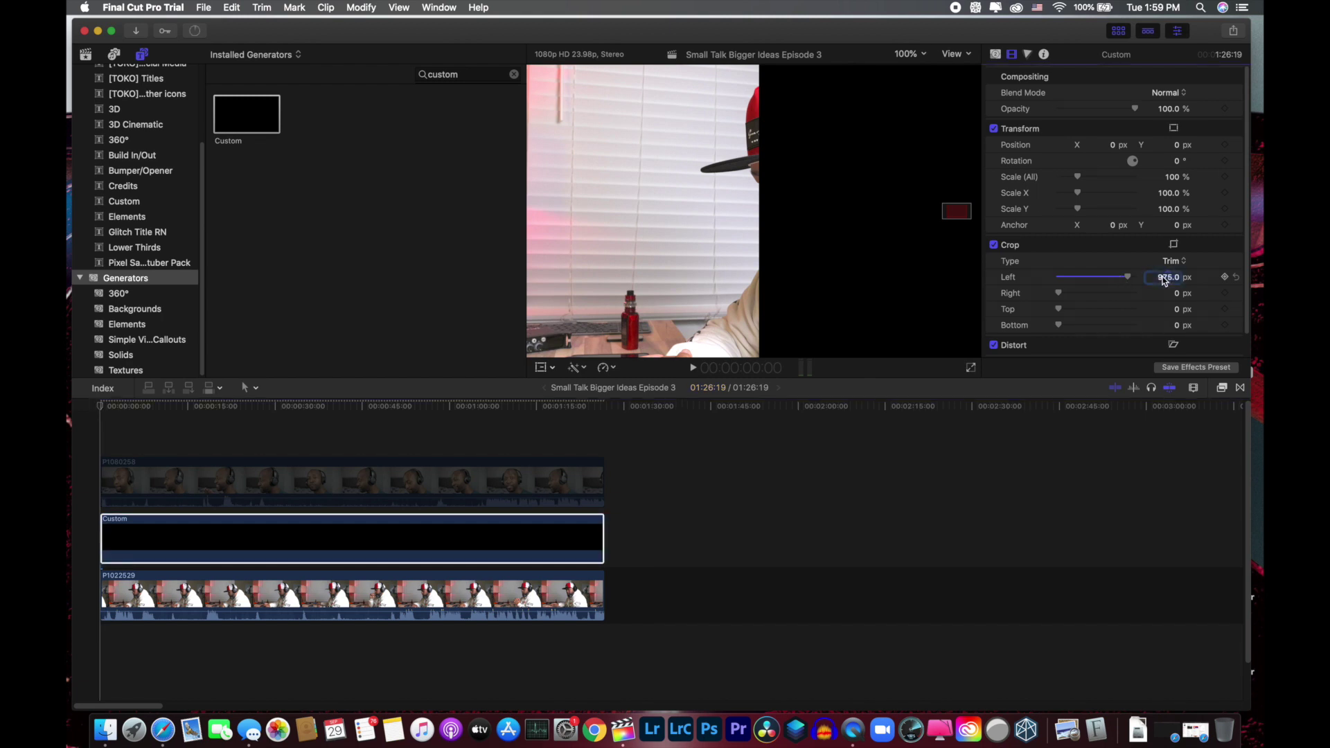
pyautogui.write('950')
pyautogui.press('Return')
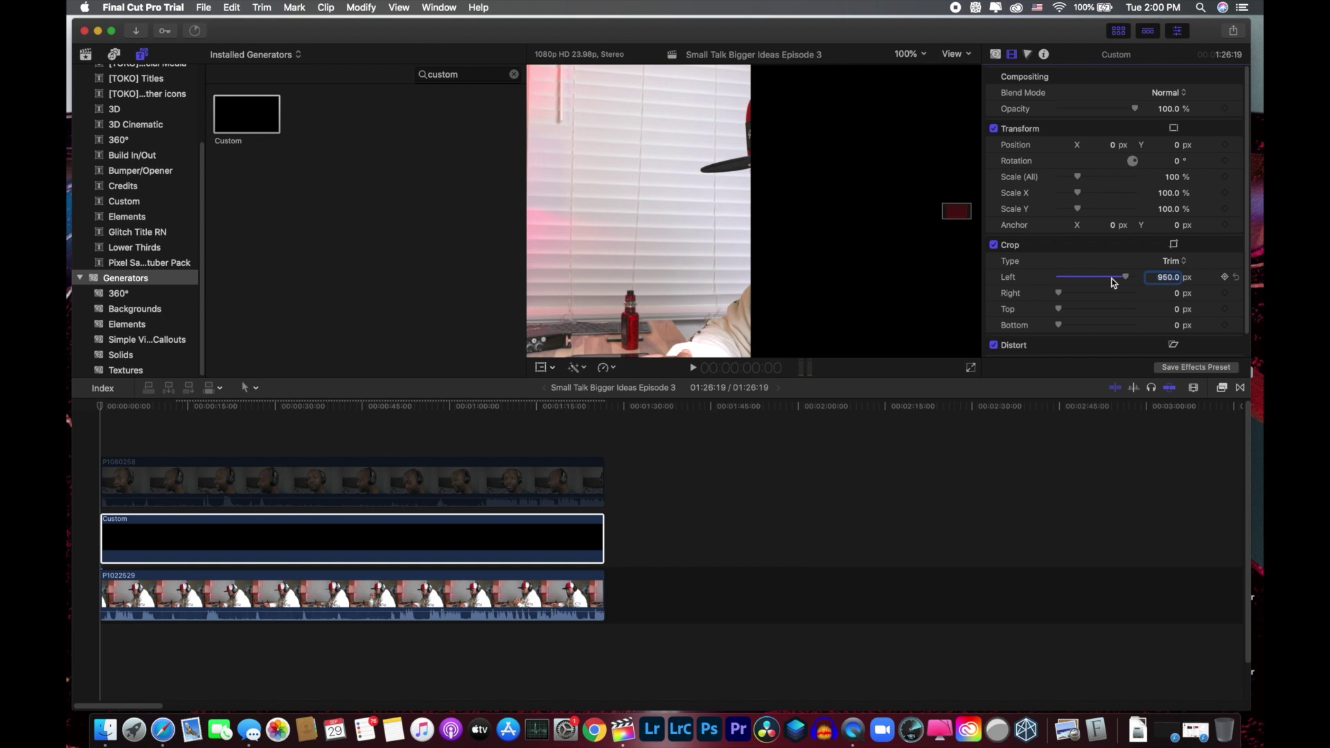
pyautogui.click(386, 600)
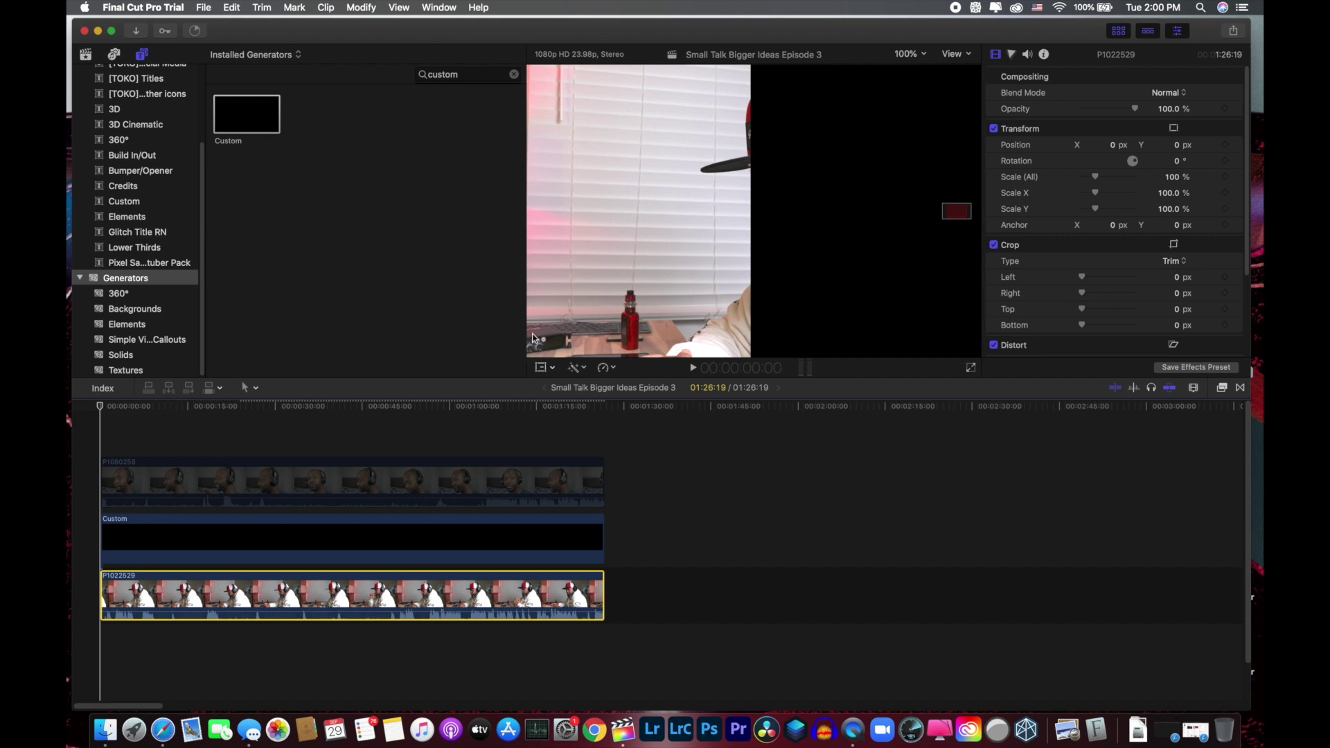
pyautogui.click(548, 371)
# - Move the lower clip P1022529's picture left to -508.9 px with the viewer Transform controls
pyautogui.click(575, 380)
pyautogui.moveTo(647, 226); pyautogui.dragTo(476, 221)
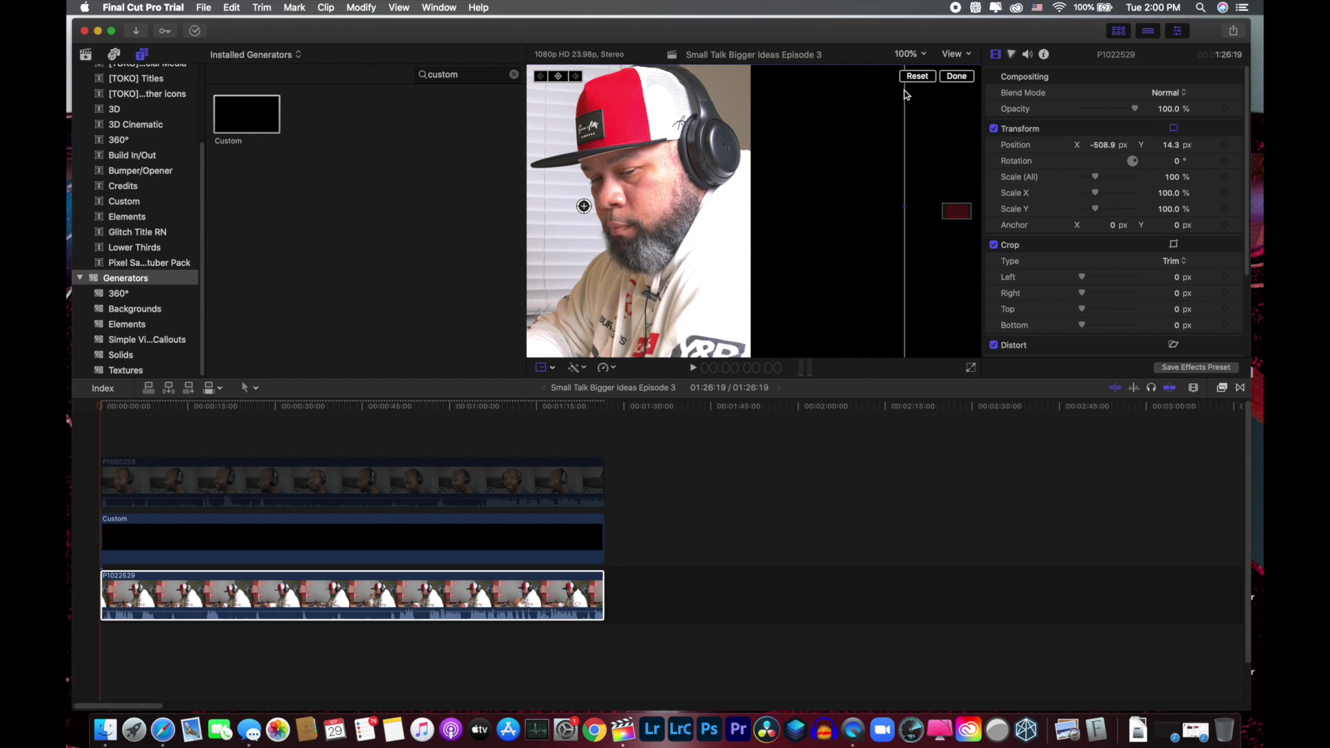
pyautogui.click(955, 78)
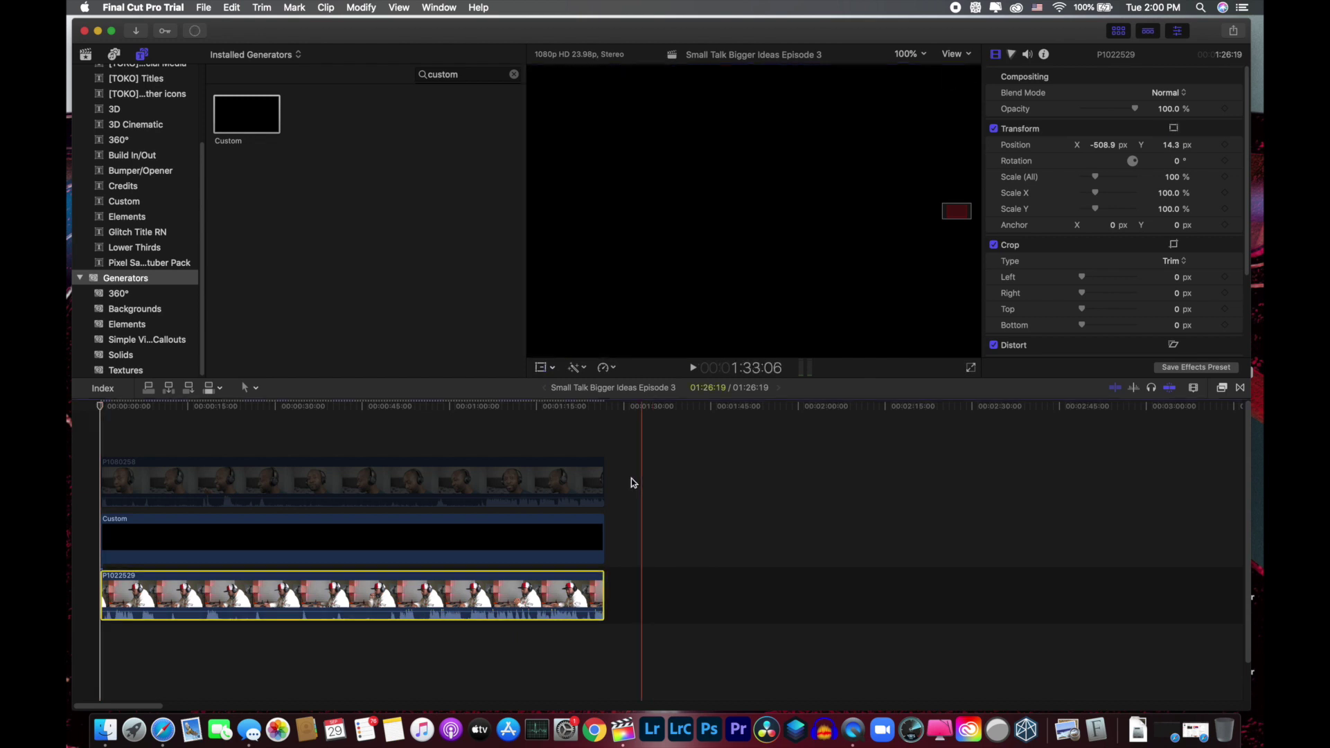
# - Disable the Custom generator and P1022529, and re-enable the top clip P1080258
pyautogui.moveTo(616, 632); pyautogui.dragTo(514, 541)
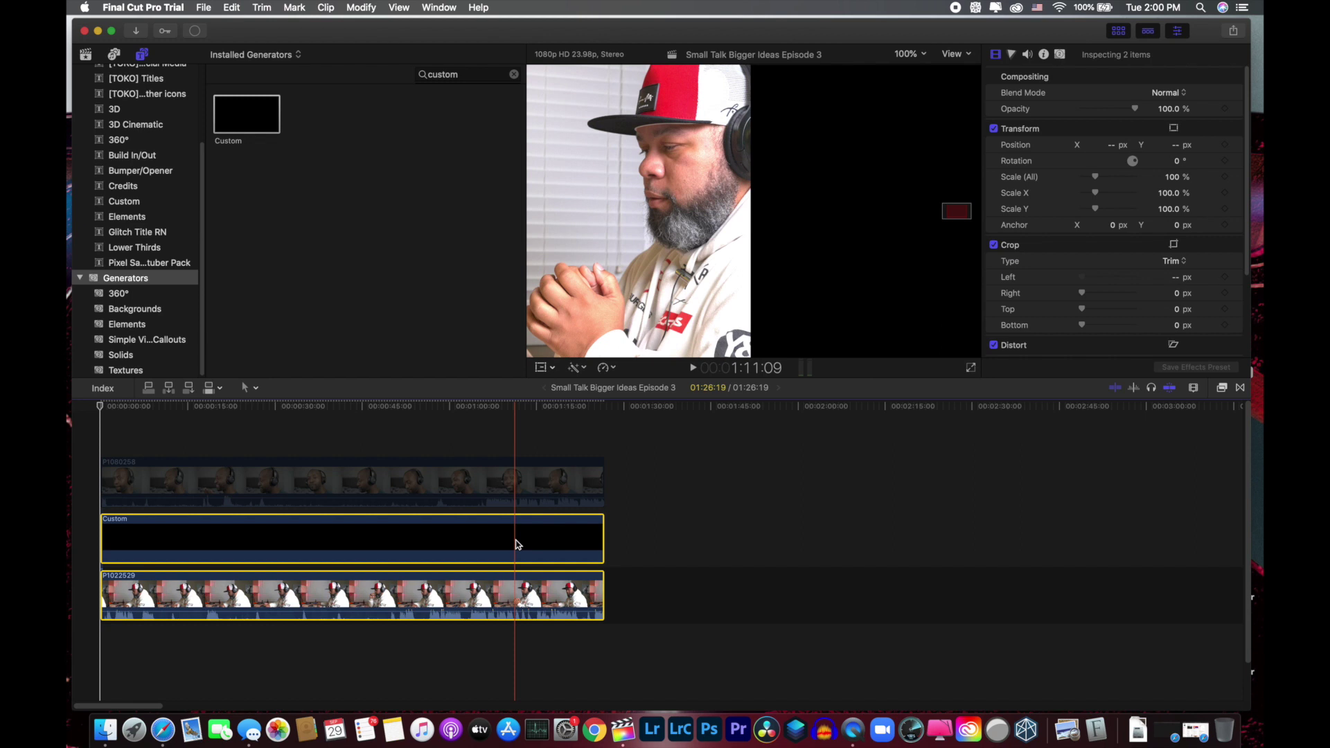
pyautogui.press('v')
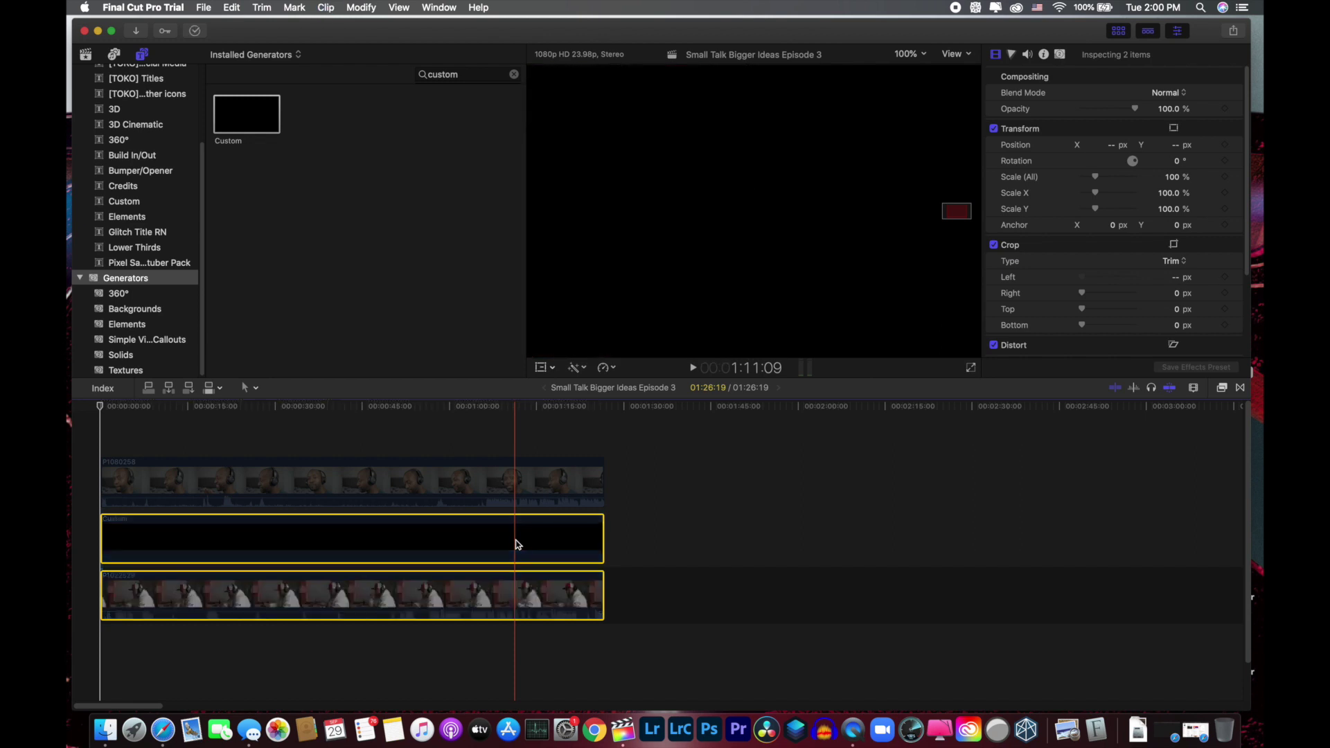
pyautogui.click(473, 482)
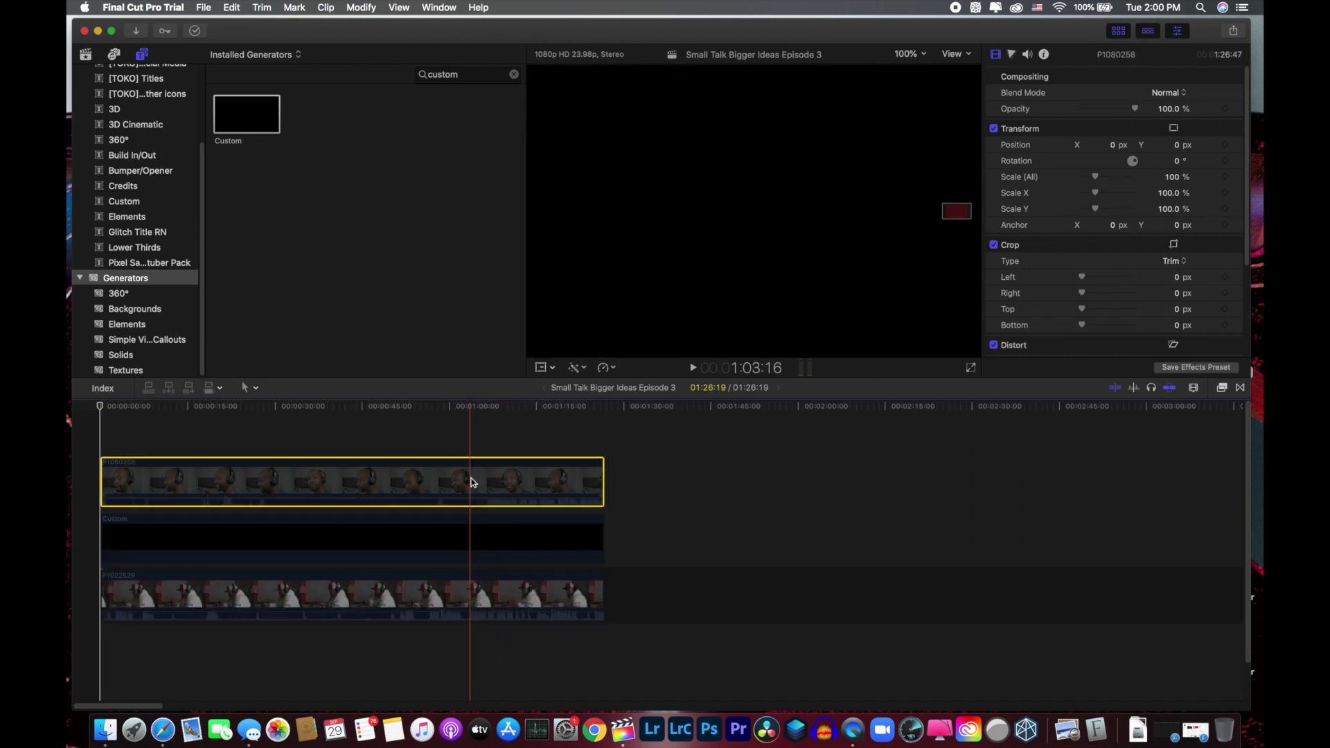
pyautogui.press('v')
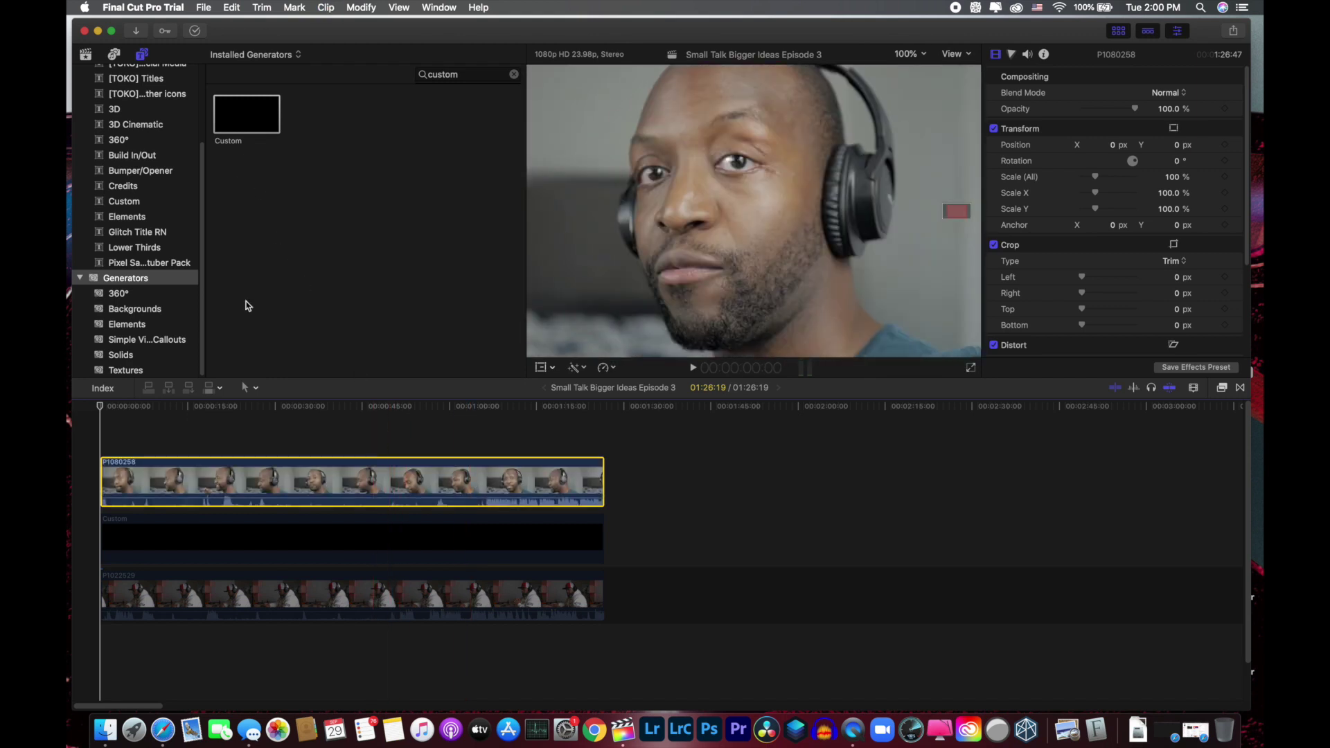
pyautogui.click(302, 440)
# - Add a second Custom generator above P1080258 and crop 950 px off its right side
pyautogui.moveTo(244, 126); pyautogui.dragTo(600, 426)
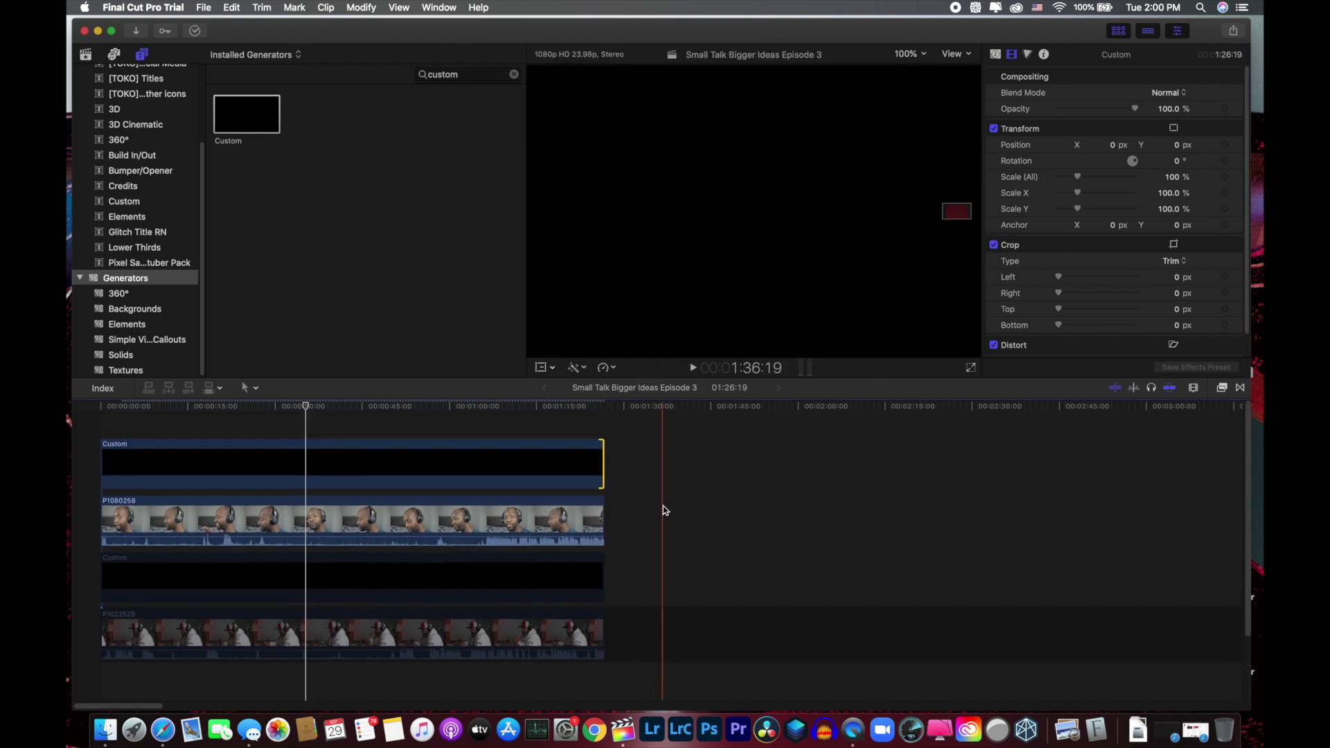
pyautogui.click(488, 474)
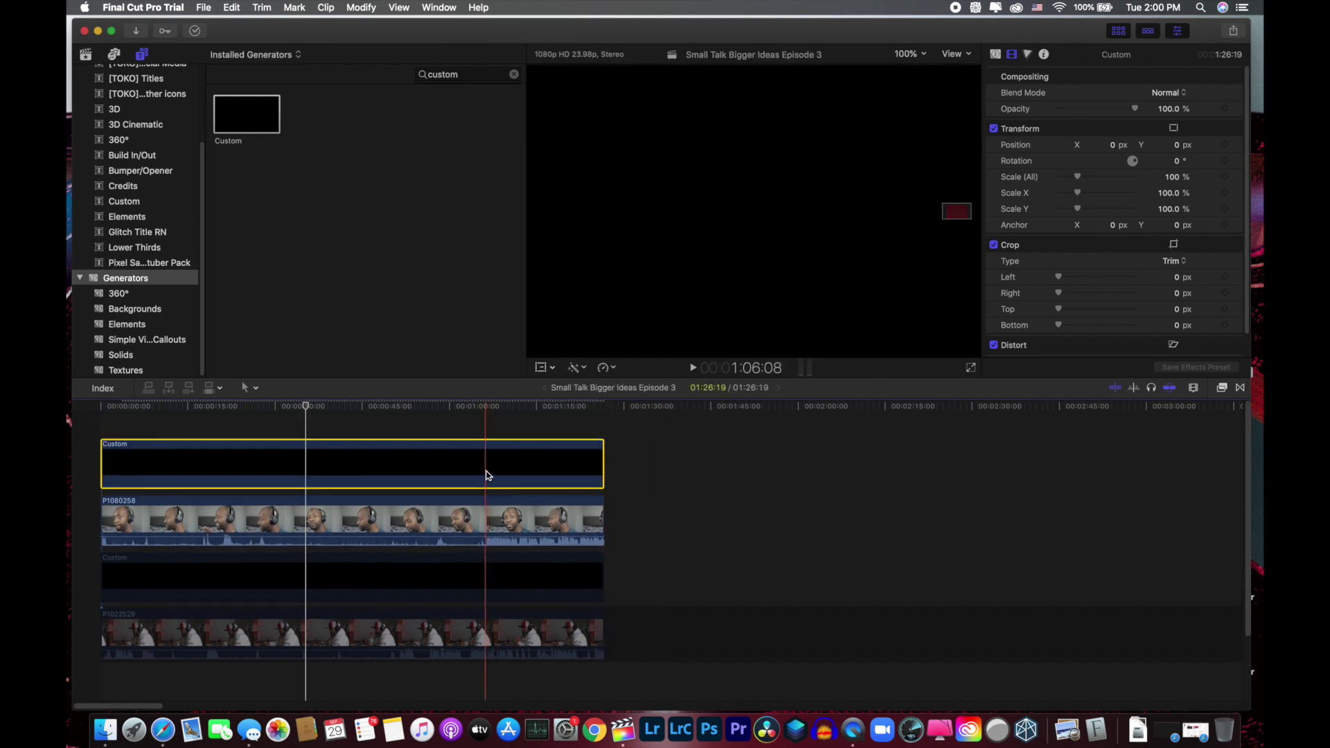
pyautogui.moveTo(1059, 294); pyautogui.dragTo(1128, 289)
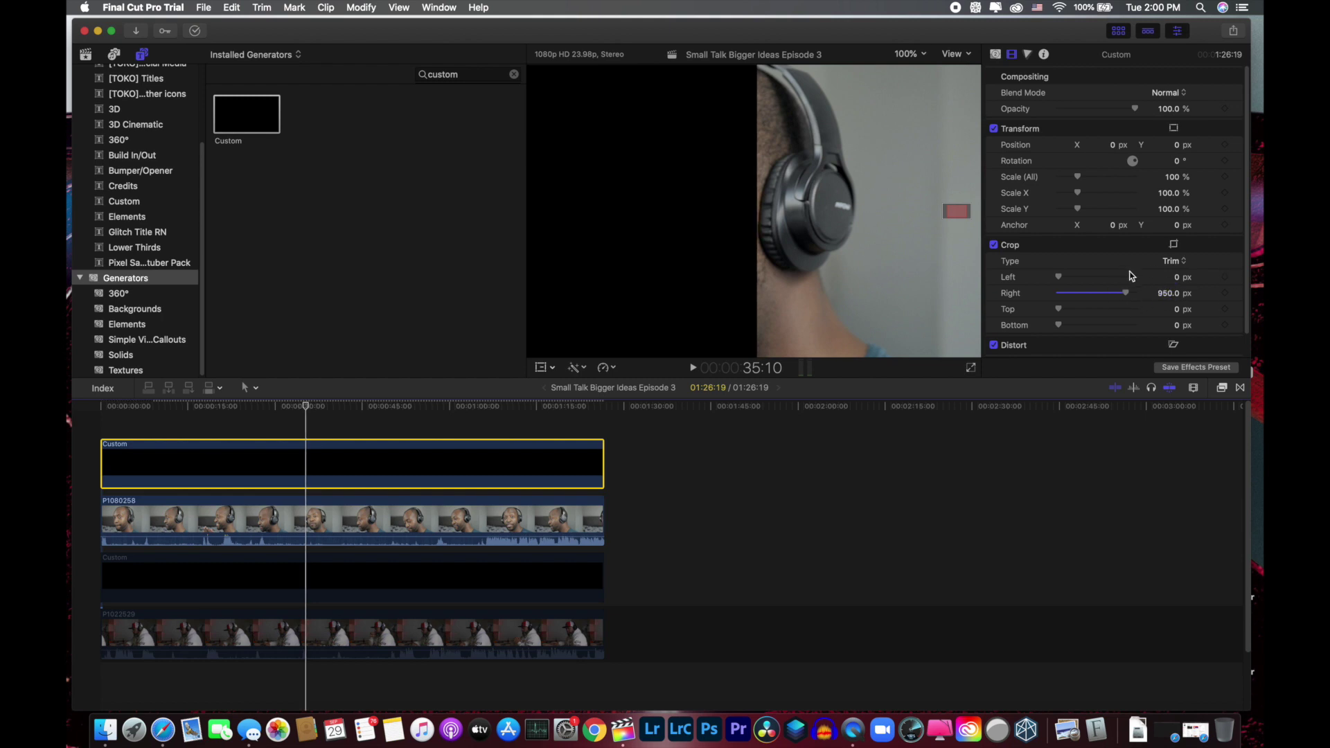
pyautogui.click(1166, 294)
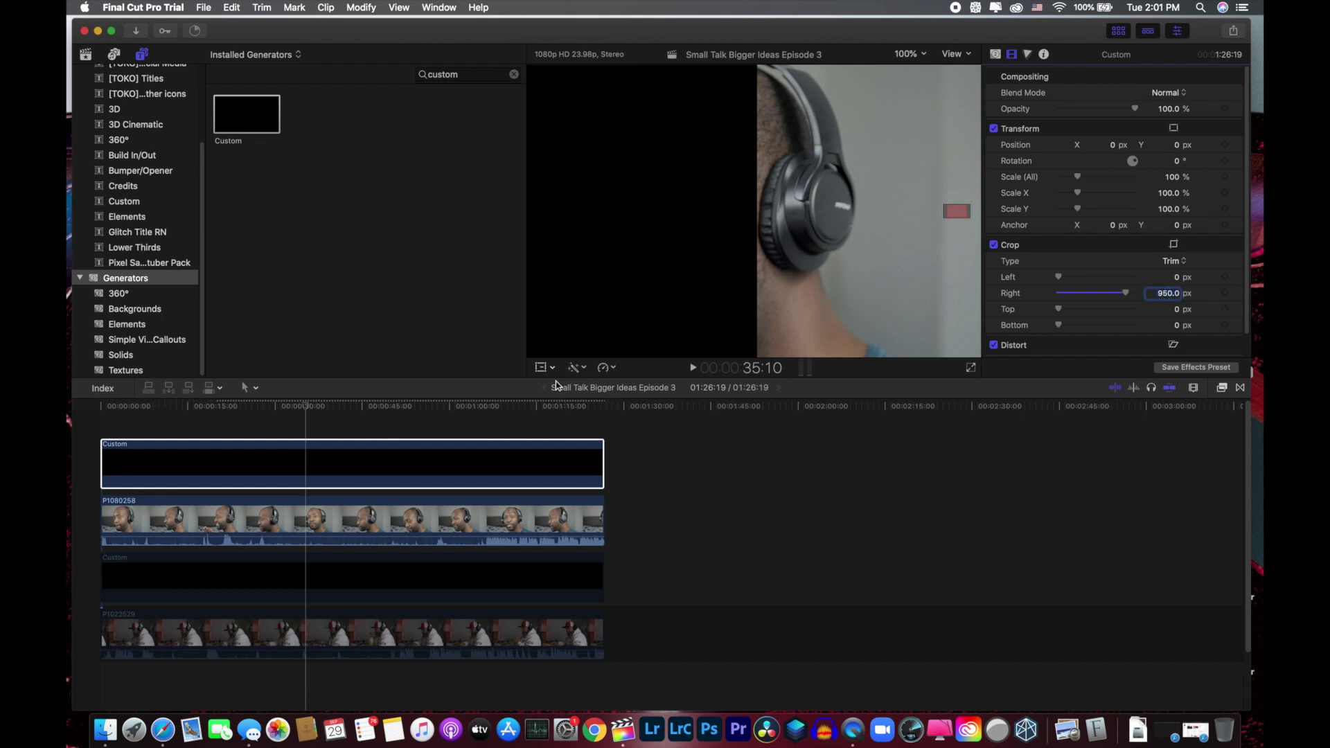
# - Shift P1080258 right to 541.2 px X, 15.5 px Y, then select it with the top generator
pyautogui.click(395, 519)
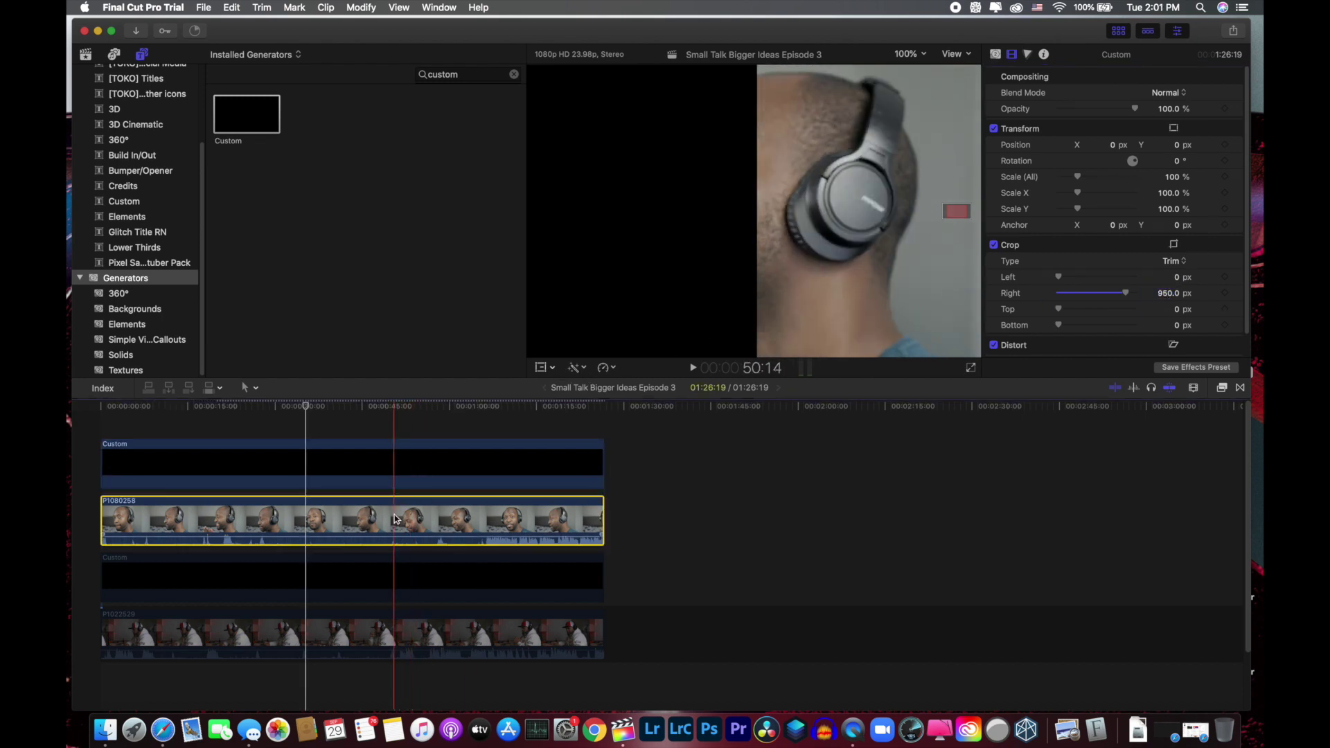
pyautogui.click(551, 368)
pyautogui.click(559, 384)
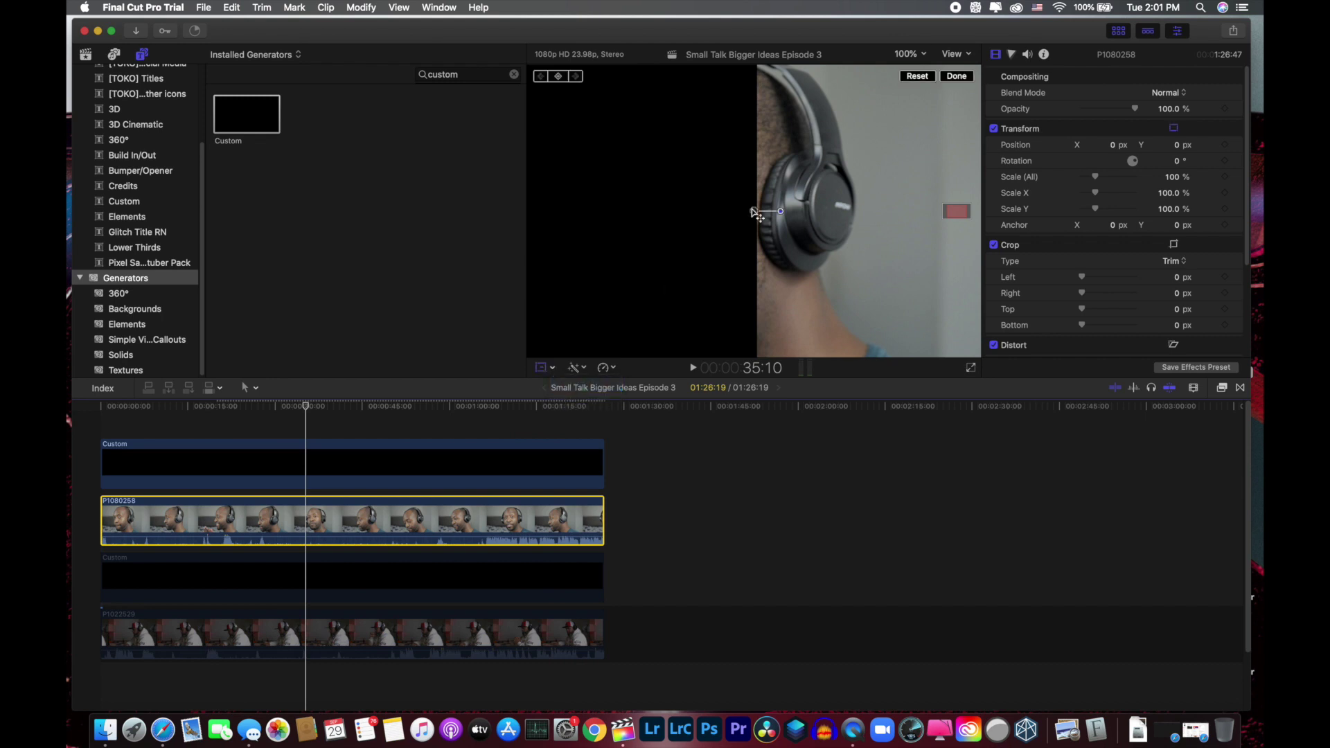
pyautogui.moveTo(808, 206); pyautogui.dragTo(994, 205)
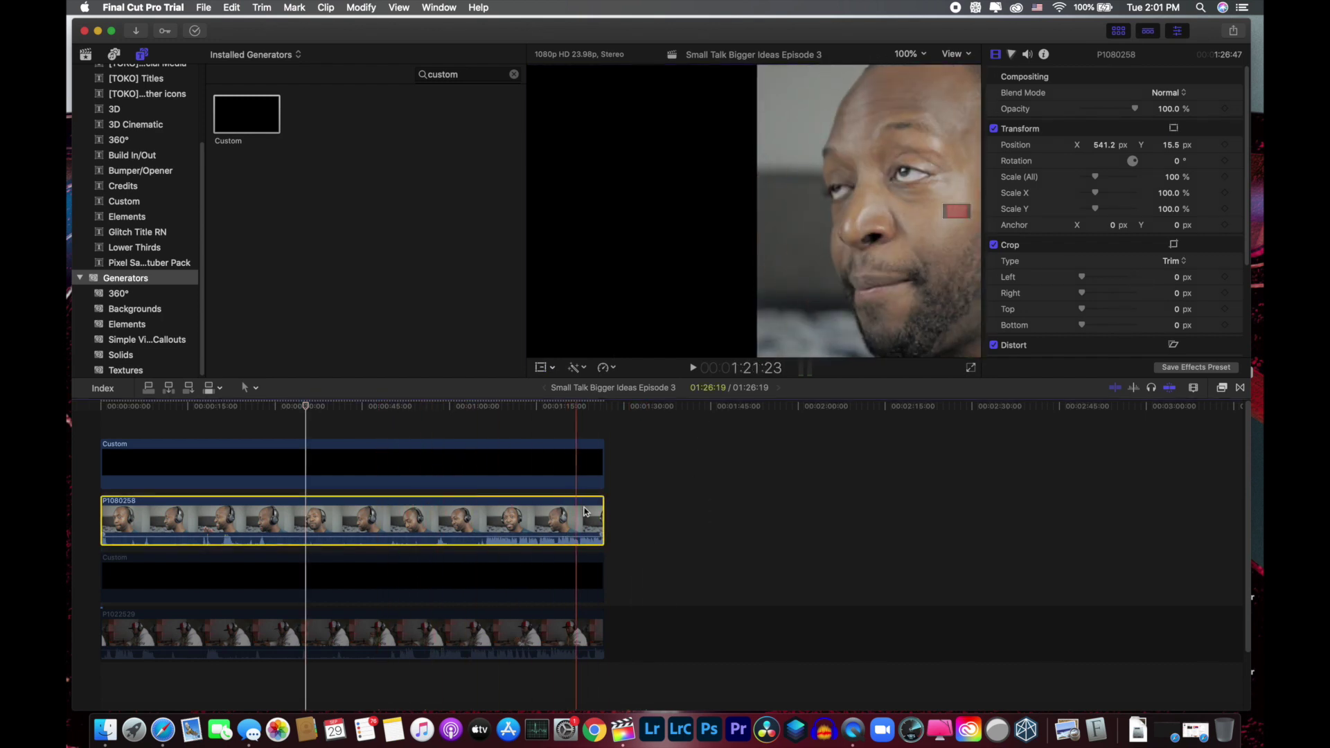
pyautogui.keyDown('super'); pyautogui.click(597, 467); pyautogui.keyUp('super')
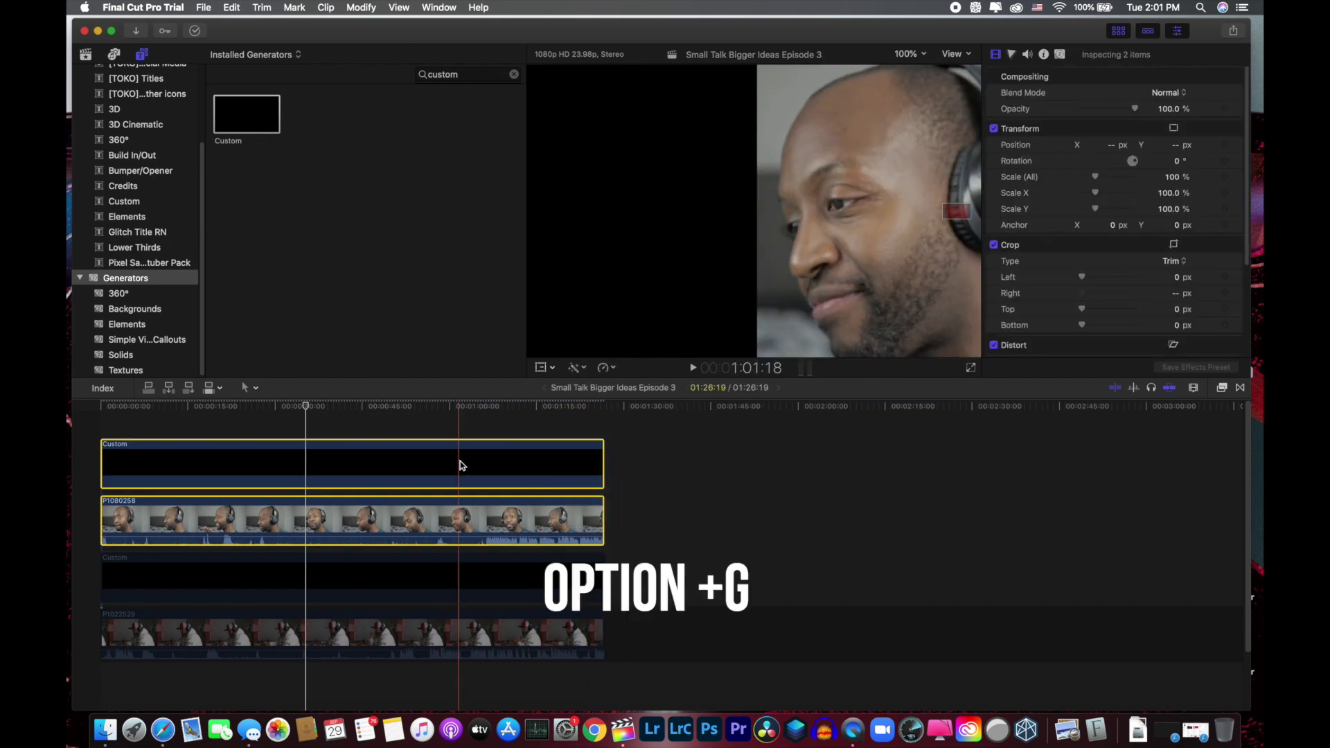
# - Make the top generator and P1080258 into Compound Clip 1, then select the lower generator and P1022529
pyautogui.rightClick(460, 461)
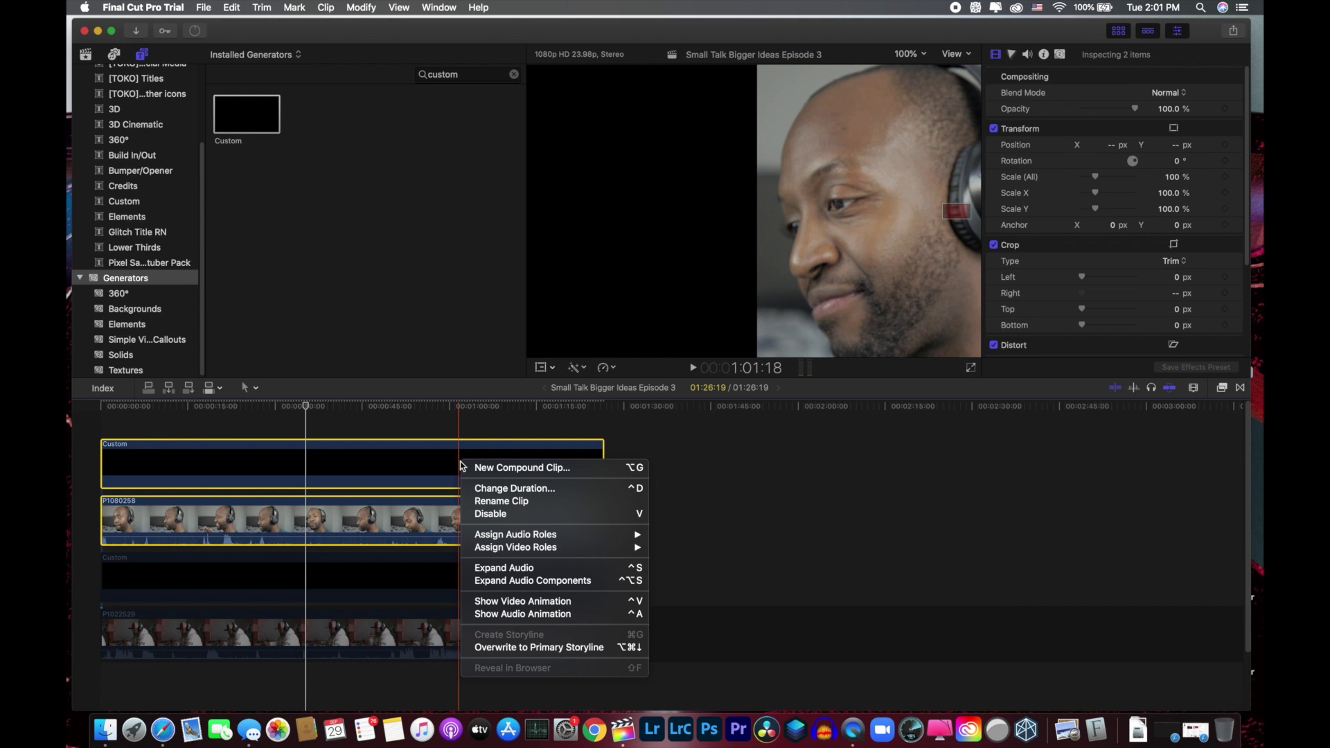
pyautogui.click(523, 468)
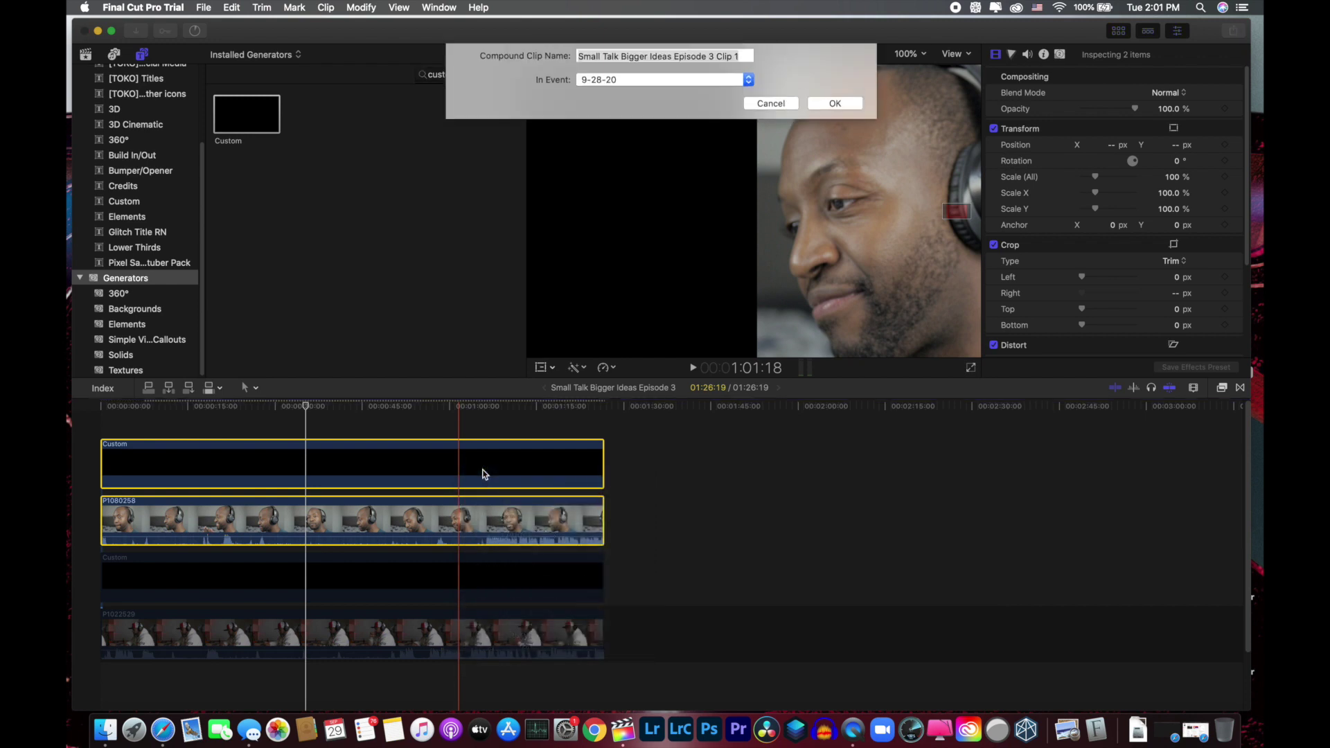
pyautogui.write('Compound')
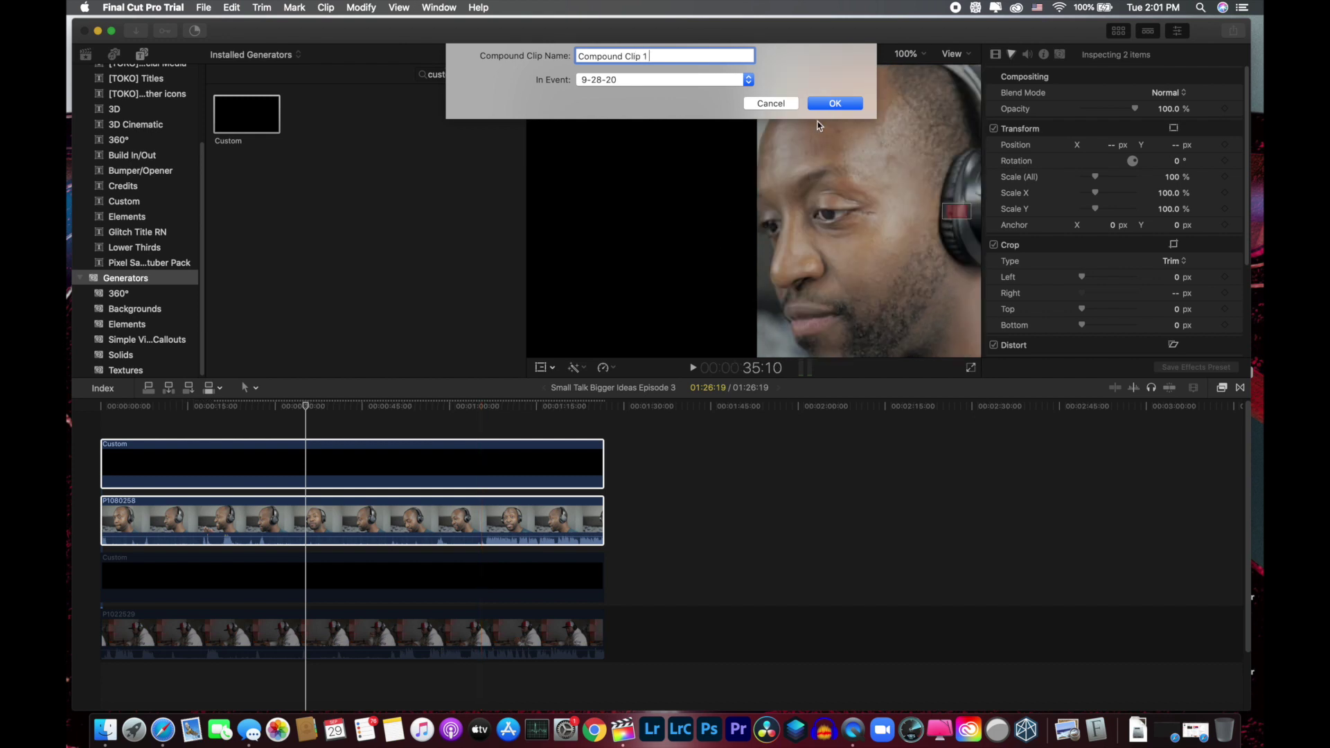
pyautogui.click(835, 104)
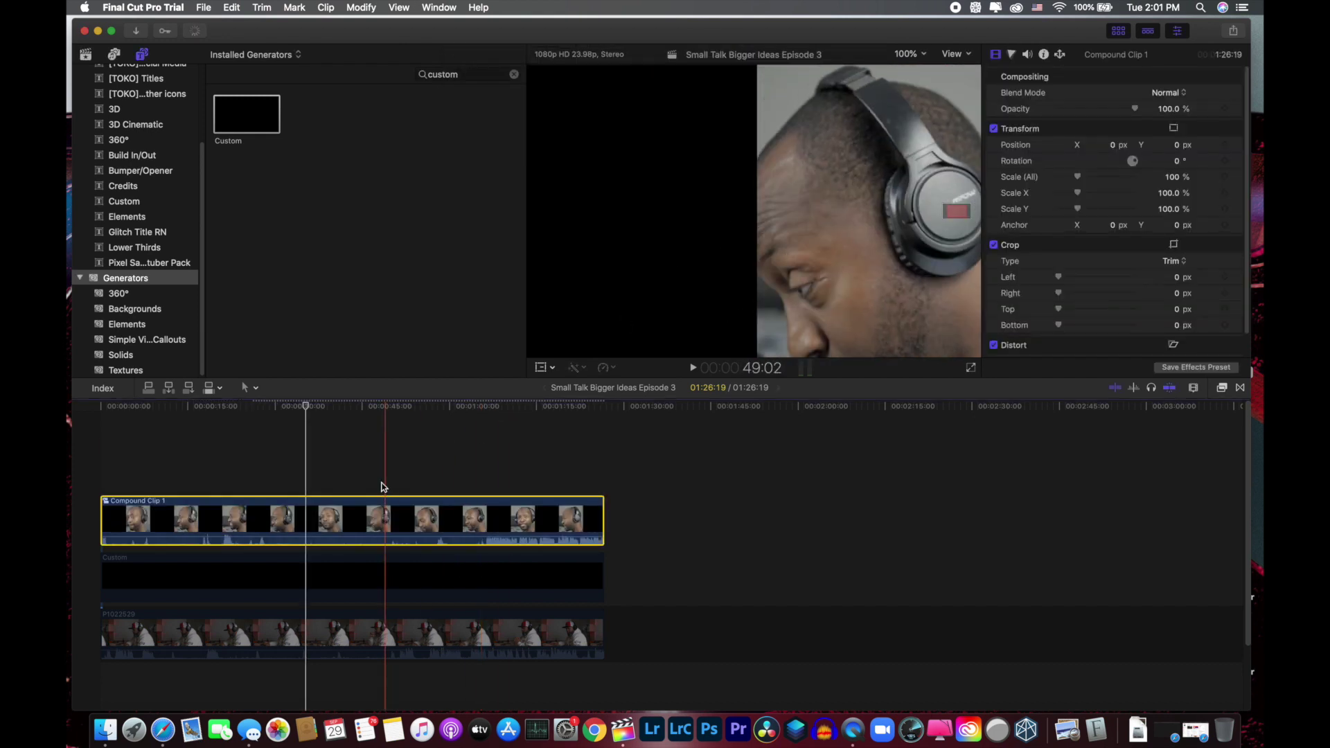
pyautogui.moveTo(618, 671); pyautogui.dragTo(495, 581)
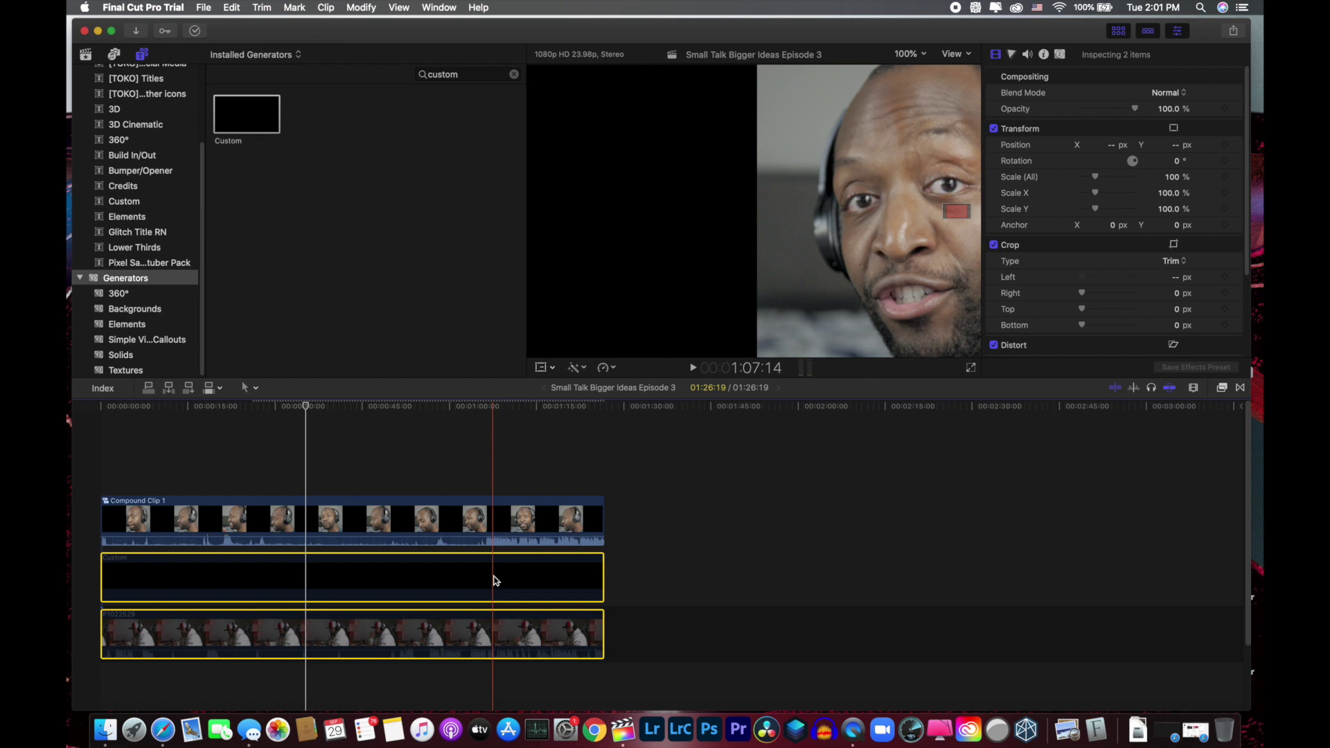
# - Give Compound Clip 1 a Crop Left value of 950 px in the inspector
pyautogui.click(378, 518)
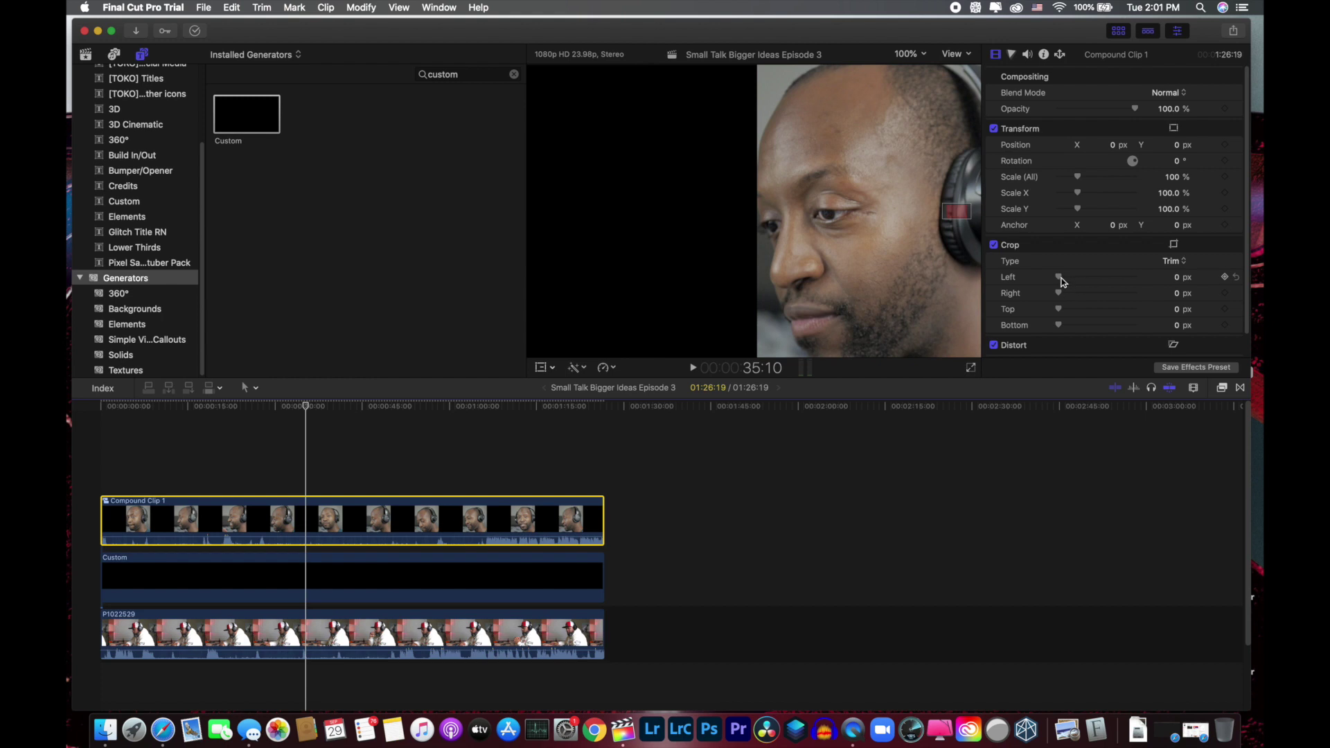
pyautogui.moveTo(1064, 280); pyautogui.dragTo(1129, 277)
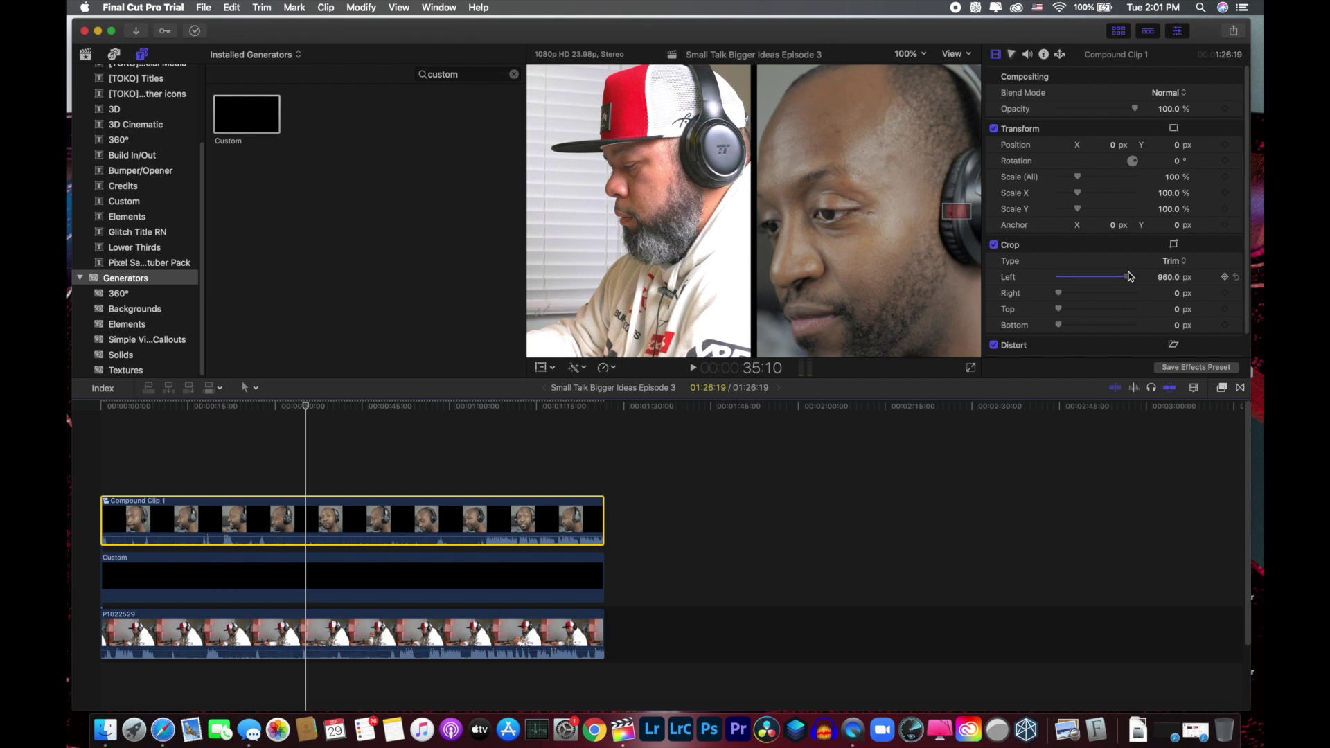
pyautogui.click(1165, 278)
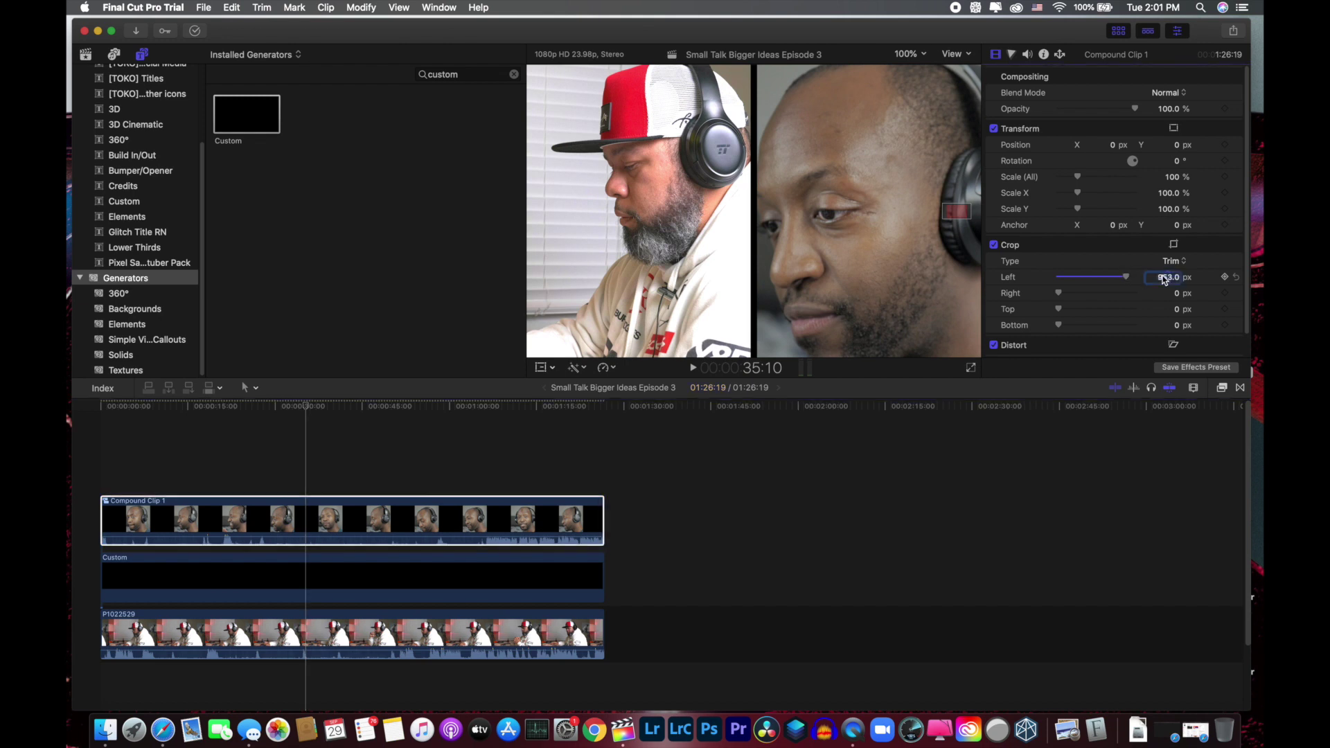
pyautogui.write('95')
# - Play the timeline from 00:00:00:00 to preview the split screen, turning down system volume
pyautogui.click(104, 418)
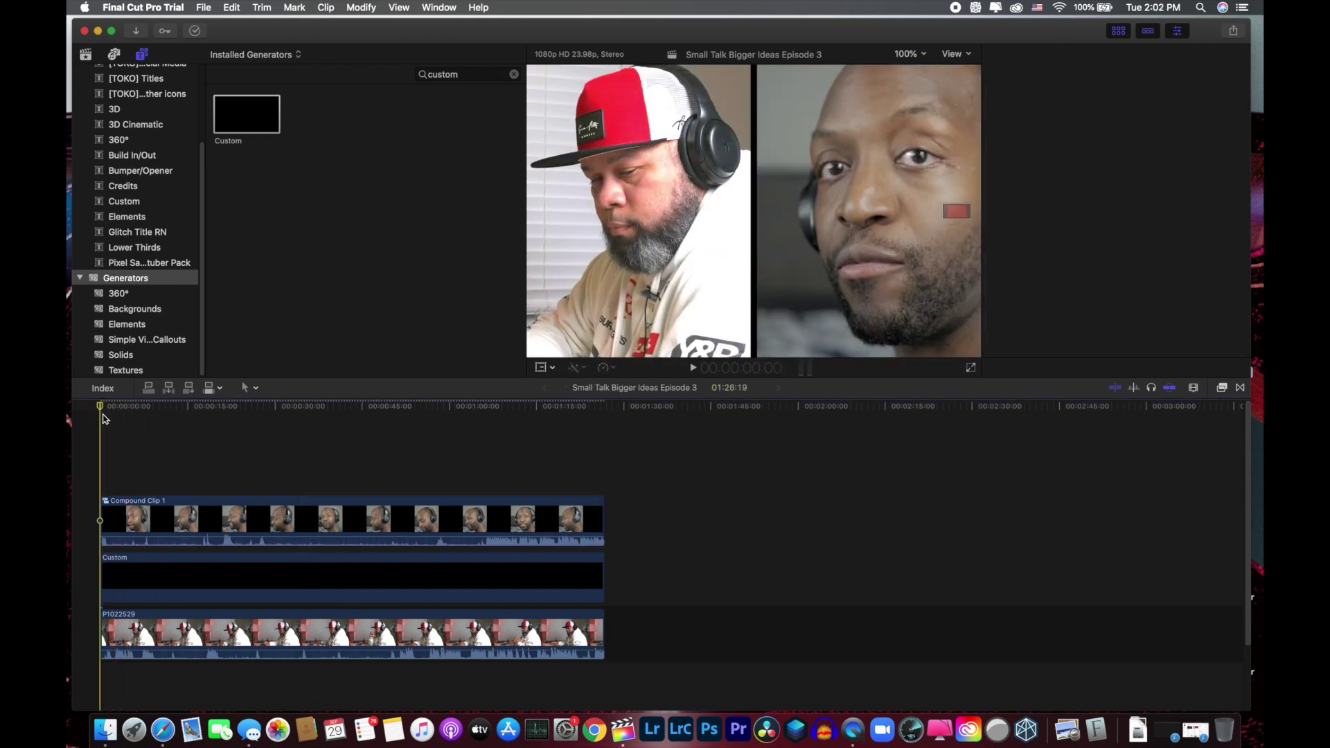
pyautogui.press('space')
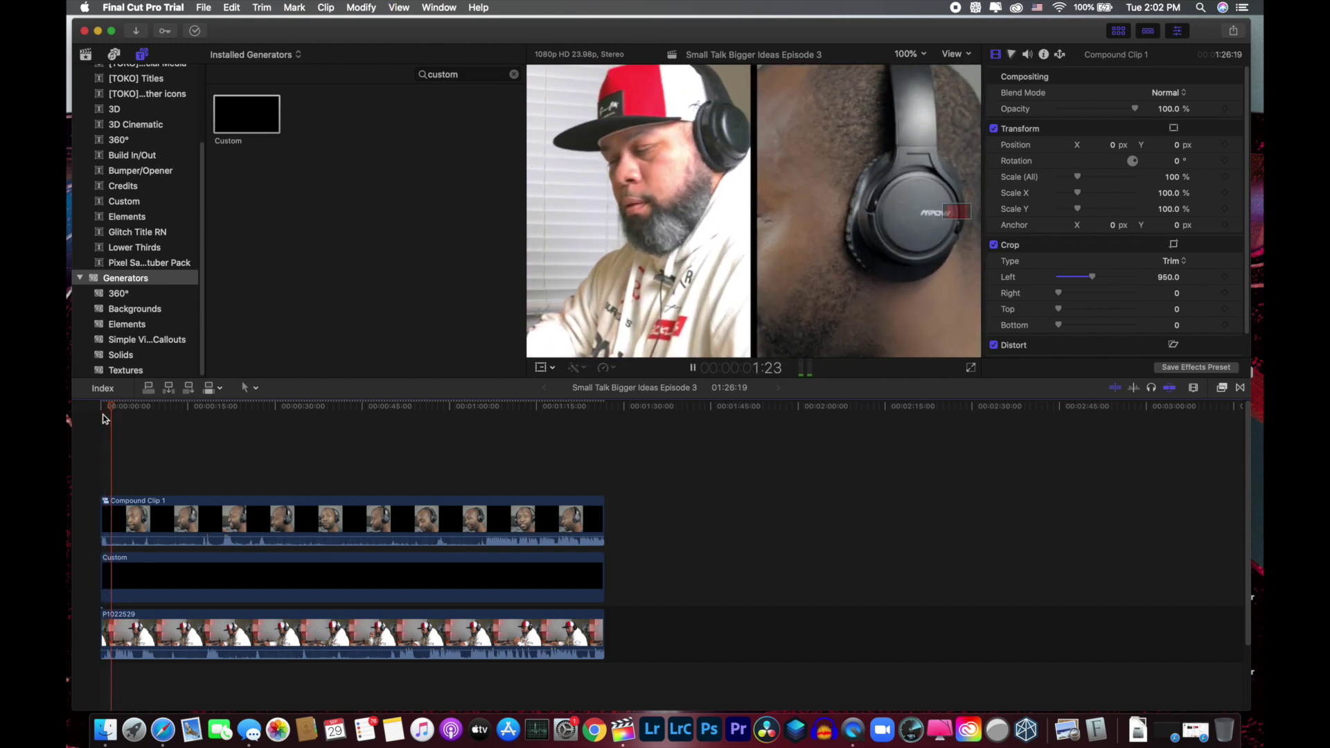
pyautogui.press('XF86AudioLowerVolume')
pyautogui.press('XF86AudioLowerVolume')
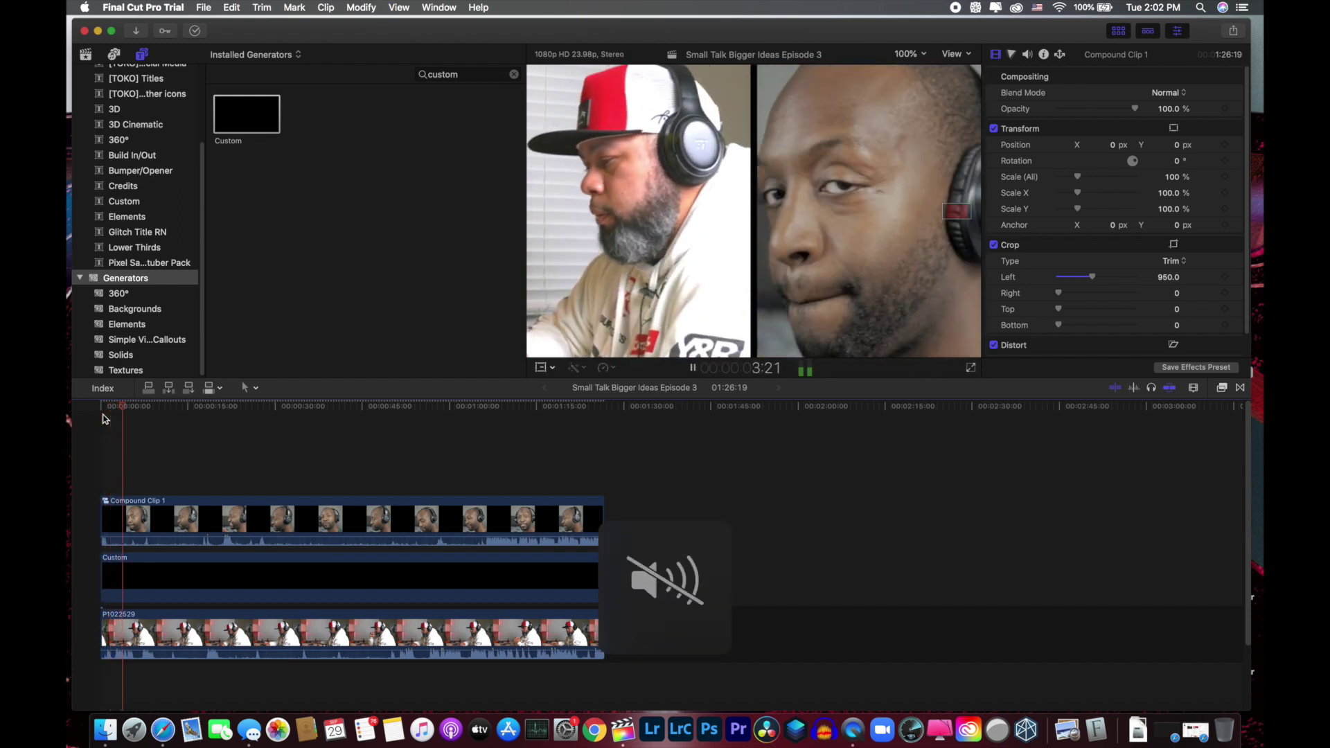